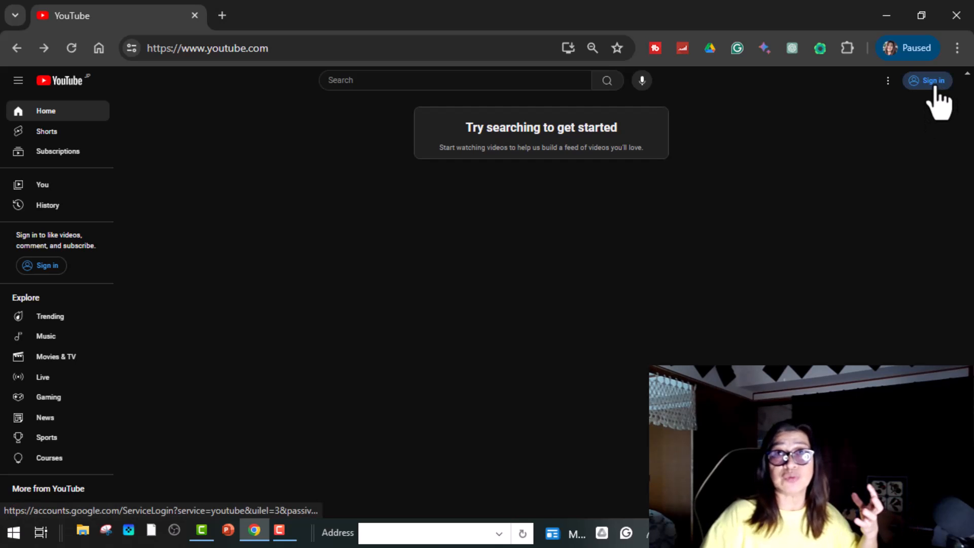
# Step: Start creating a new Google account for work or business, scrolling down to the Gmail option
pyautogui.click(932, 86)
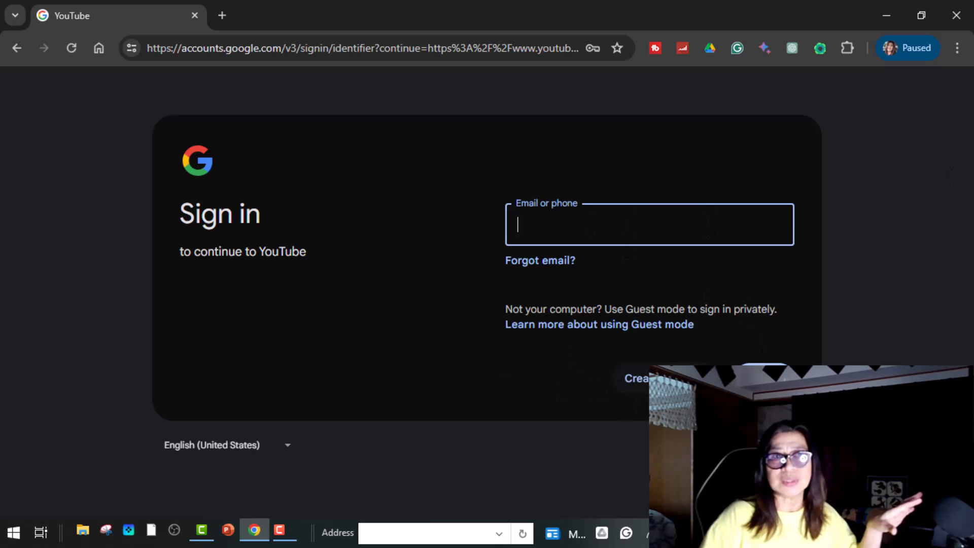
pyautogui.click(670, 378)
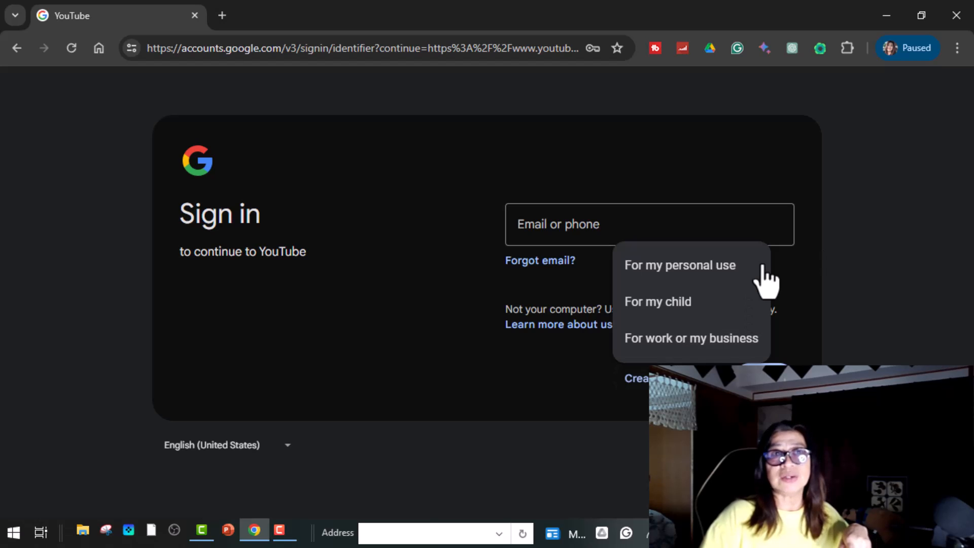
pyautogui.click(726, 345)
pyautogui.scroll(-2, 722, 347)
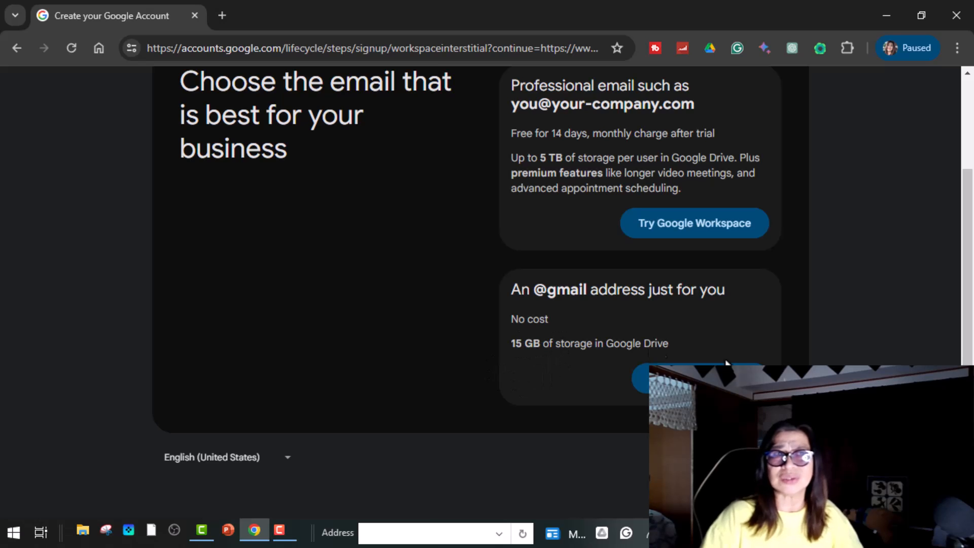
# Step: Choose a free Gmail address, fill in the first name, and set the birthday and gender to Female
pyautogui.click(642, 378)
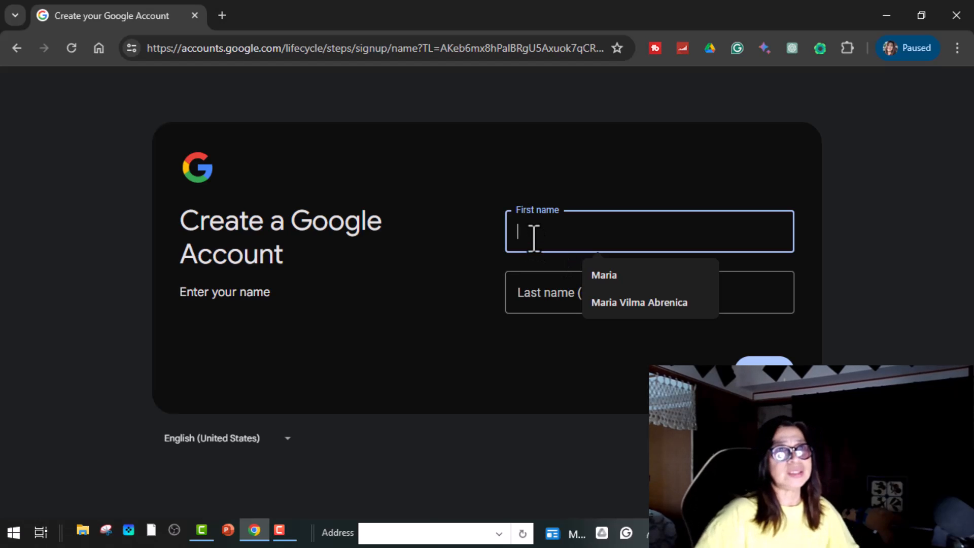
pyautogui.click(619, 284)
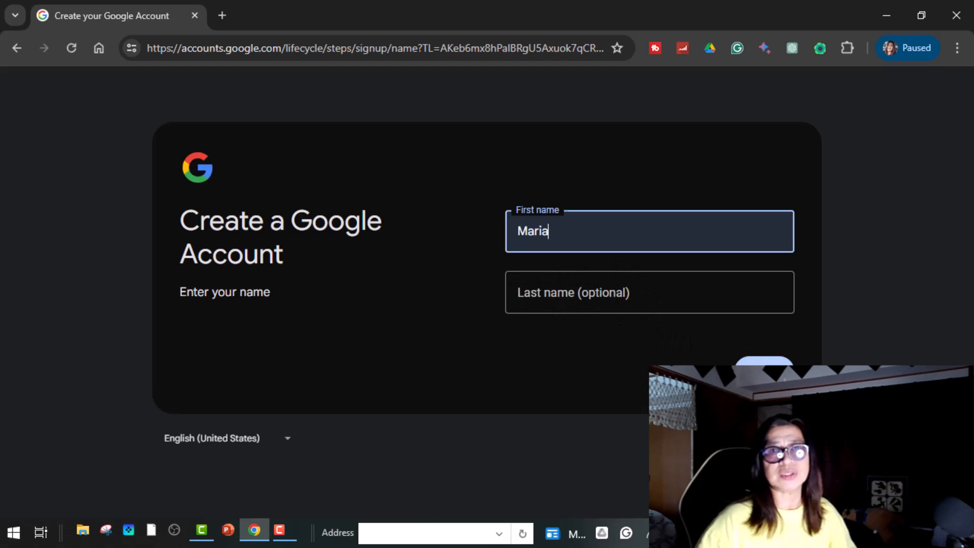
pyautogui.click(764, 373)
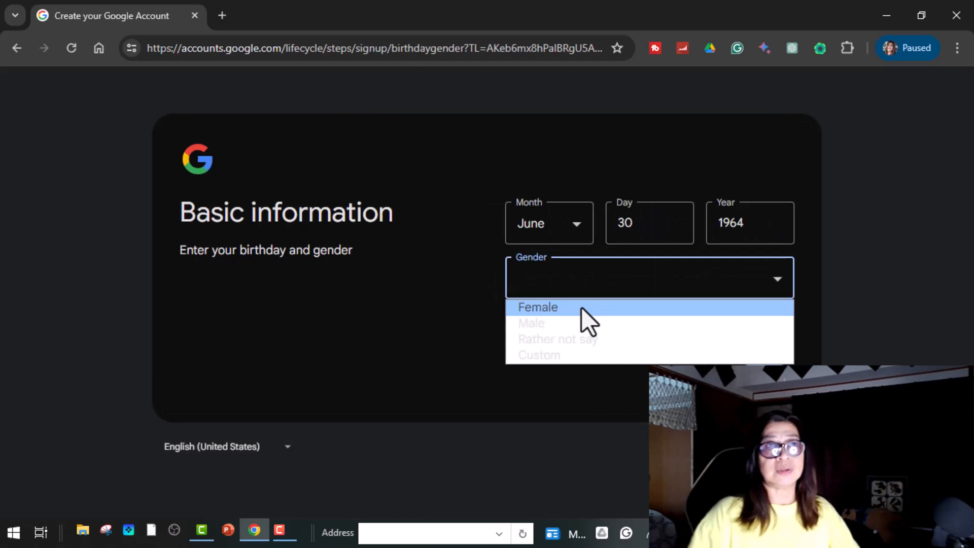
pyautogui.click(581, 308)
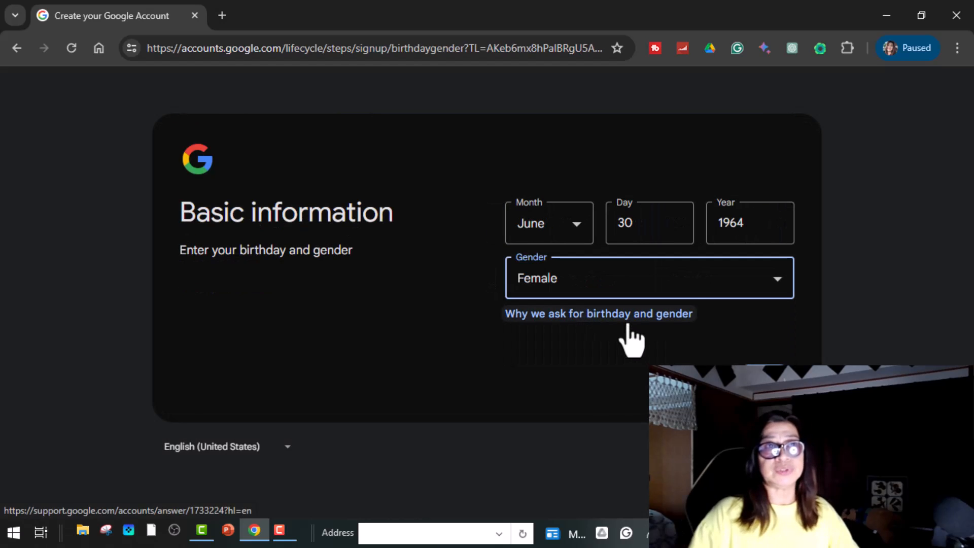
pyautogui.click(756, 372)
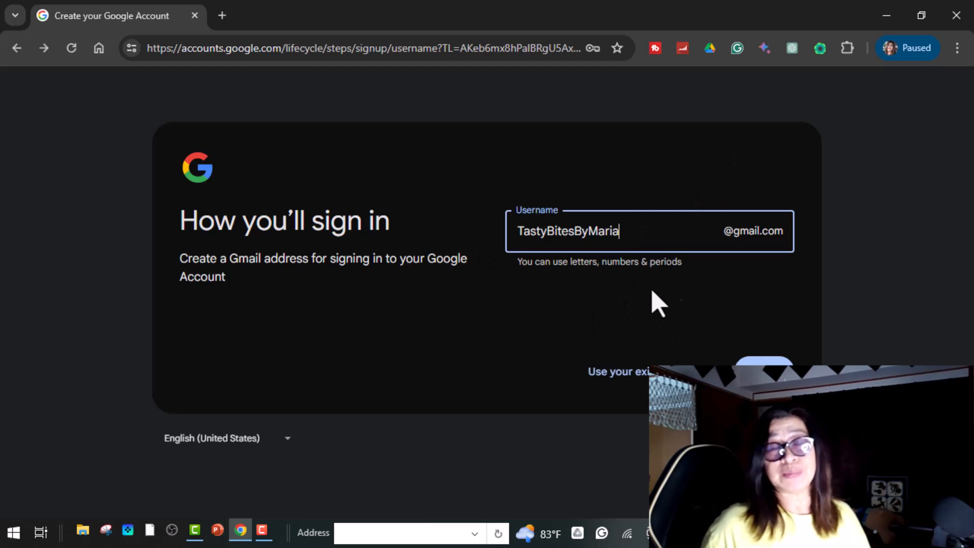
# Step: Create the account password, swap in a different recovery email, and reach the phone number field
pyautogui.click(766, 371)
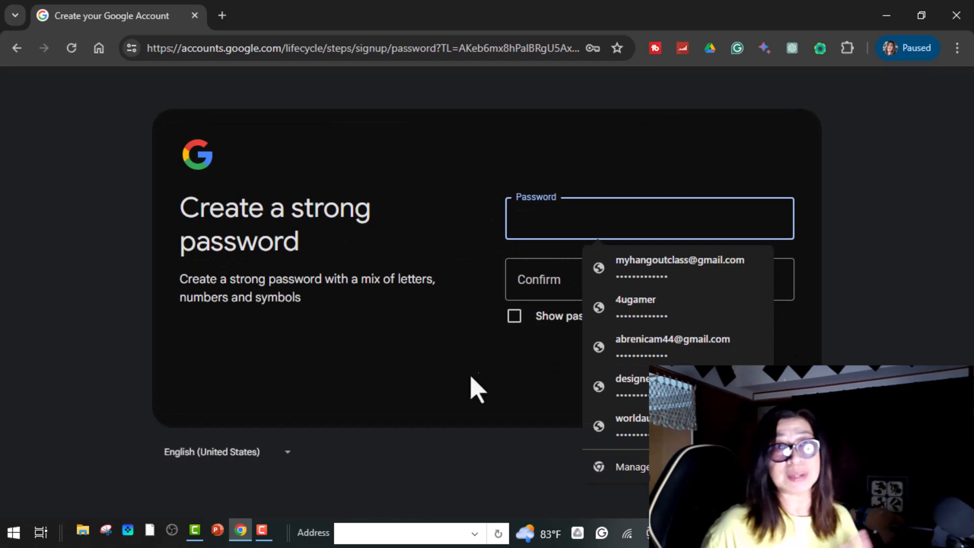
pyautogui.click(499, 367)
pyautogui.click(581, 223)
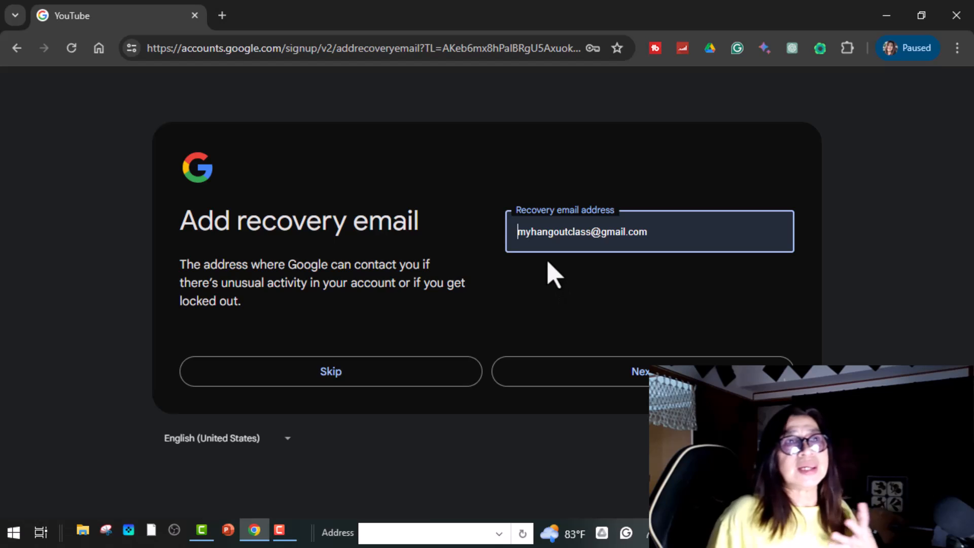
pyautogui.tripleClick(659, 232)
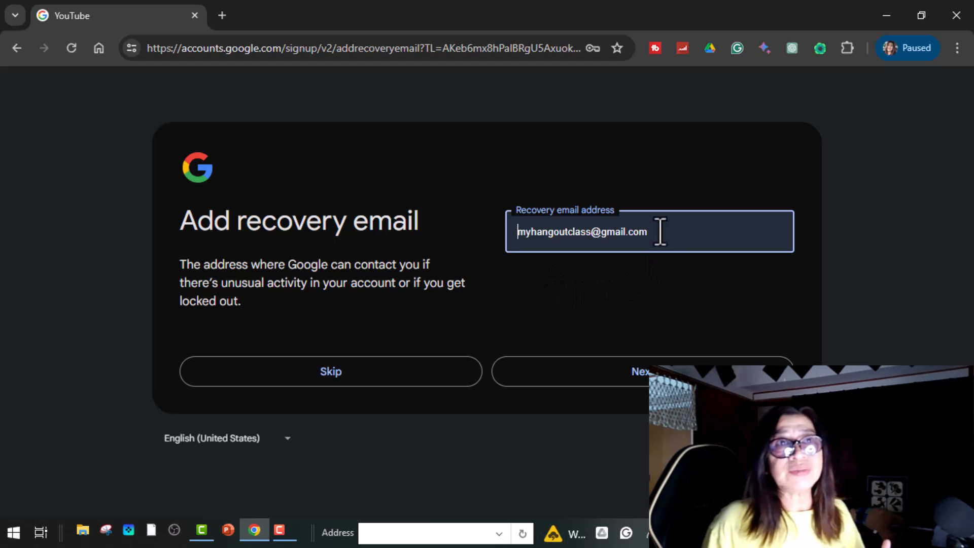
pyautogui.hotkey('ctrl', 'v')
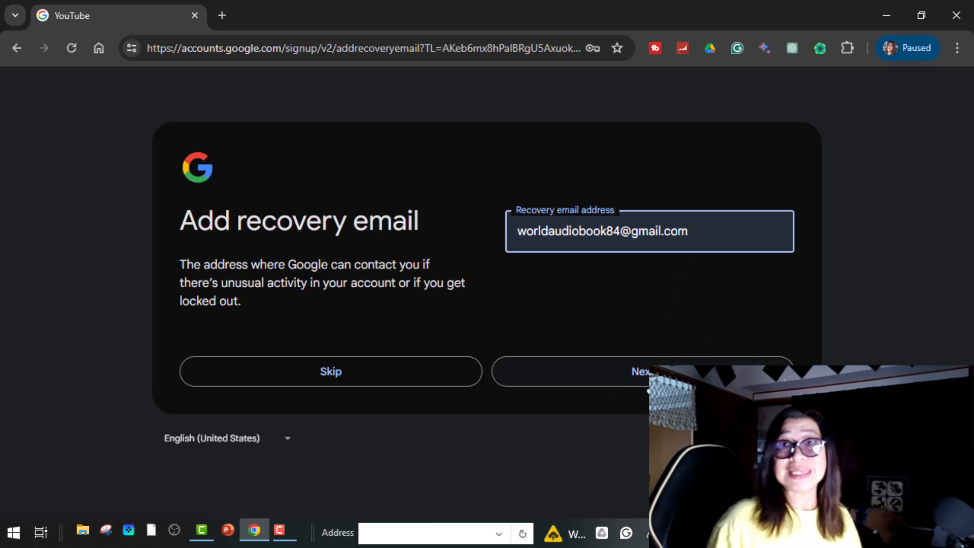
pyautogui.click(645, 385)
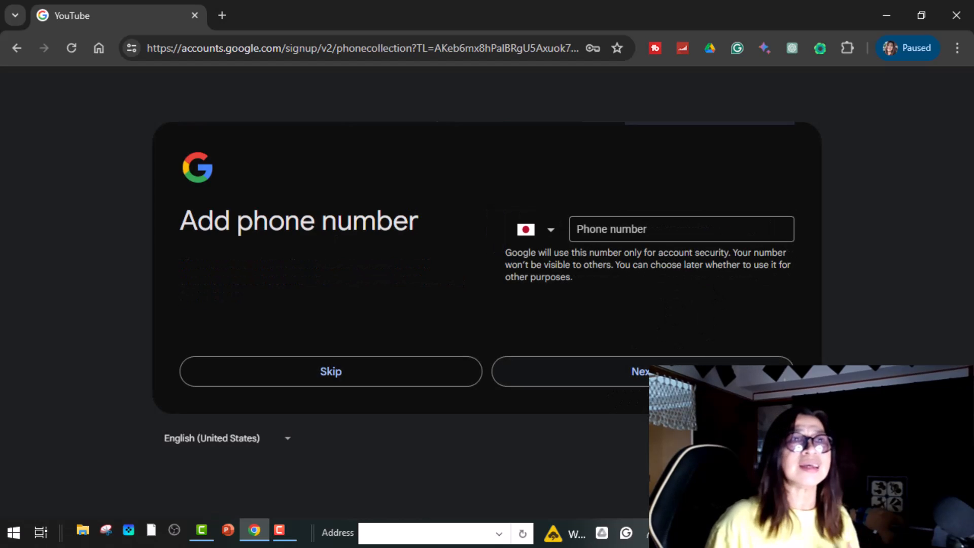
pyautogui.click(650, 232)
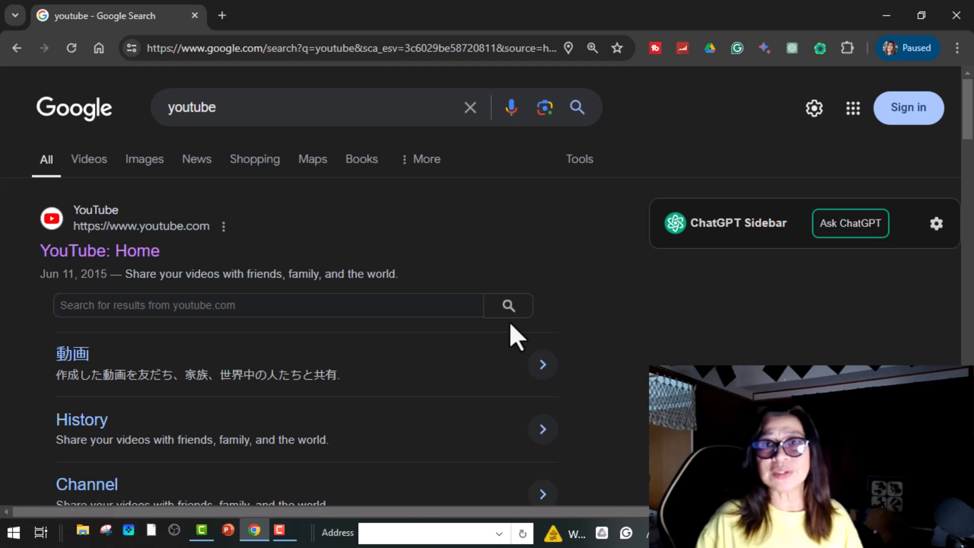
# Step: Sign in to Google with the new Gmail address and its account password
pyautogui.click(930, 108)
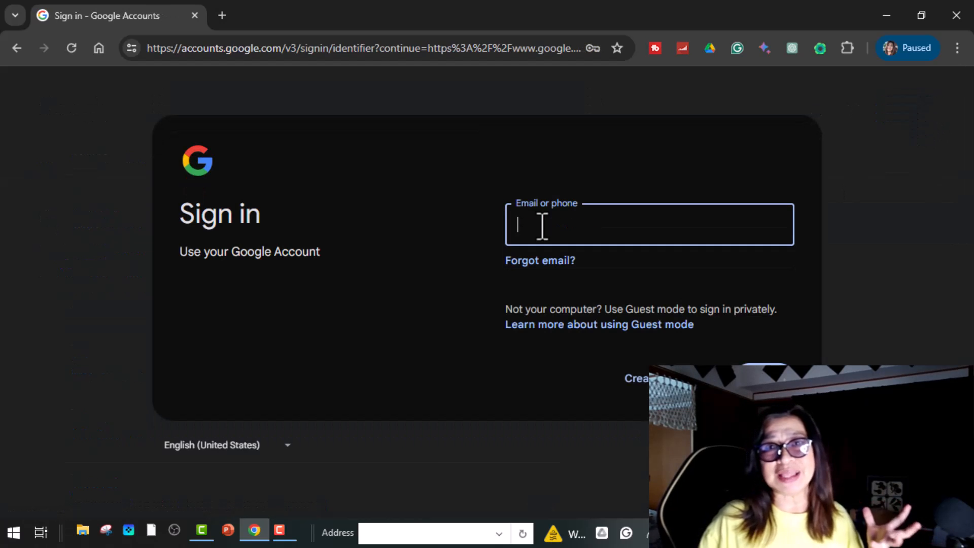
pyautogui.click(542, 226)
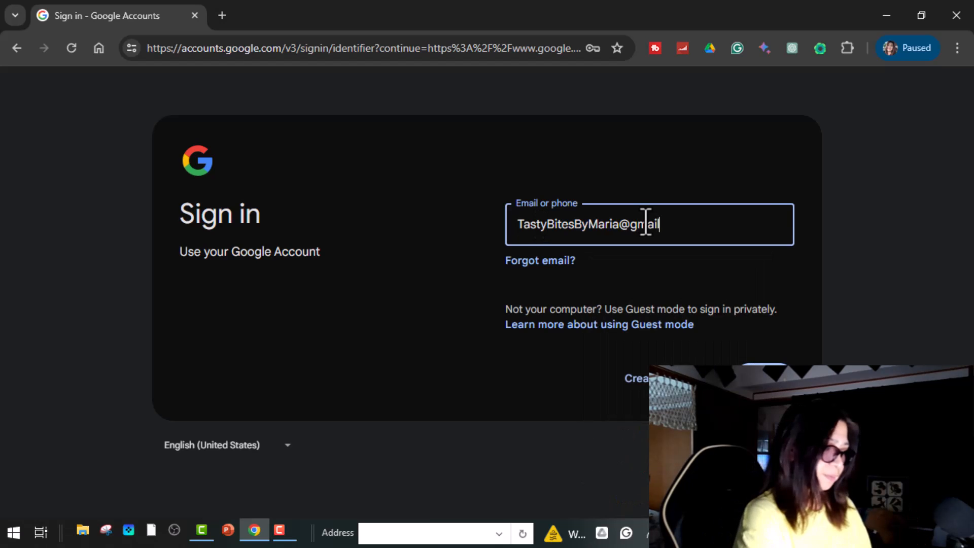
pyautogui.press('Return')
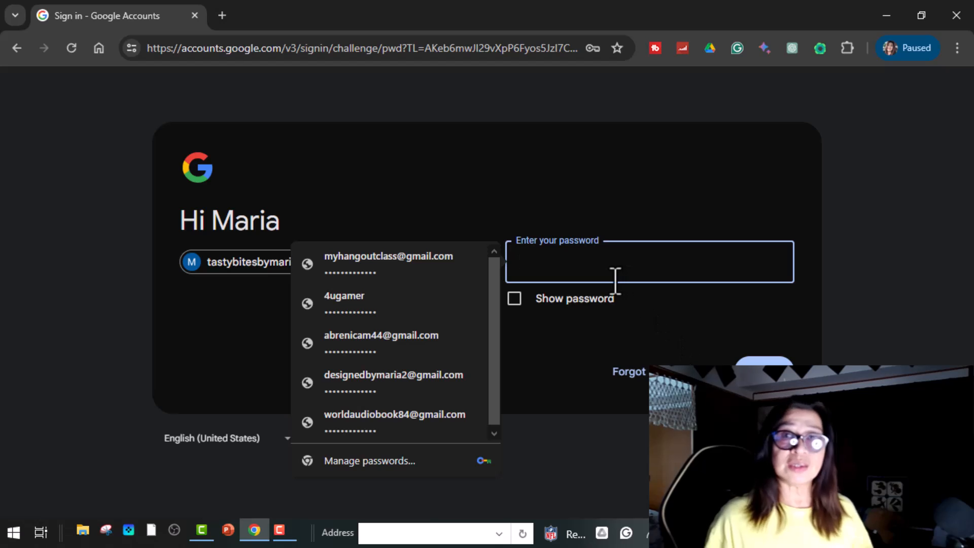
pyautogui.write('•••••••••••••')
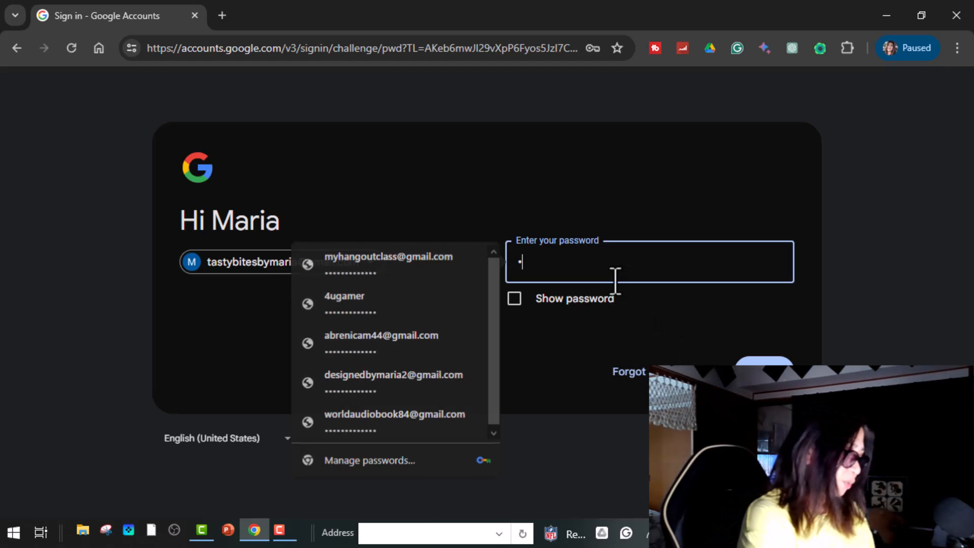
pyautogui.press('Return')
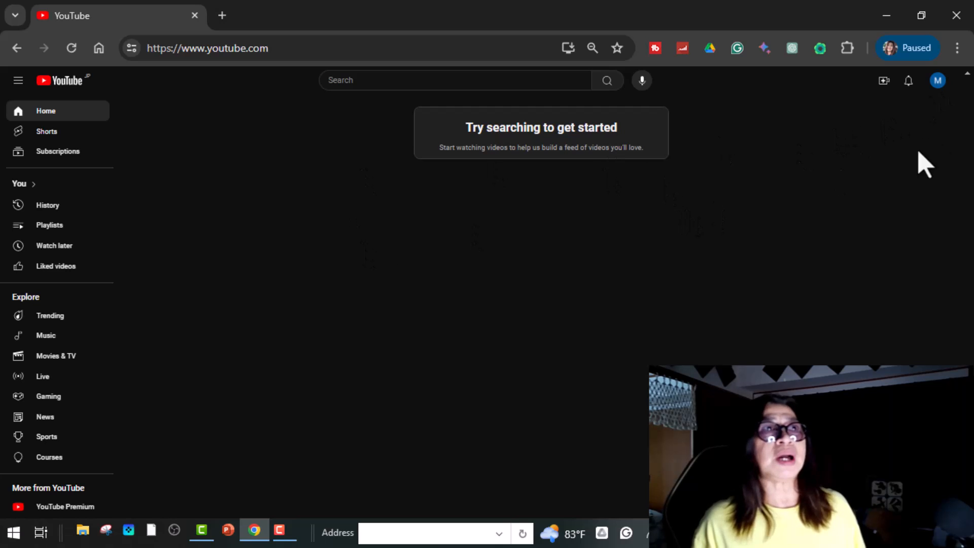
# Step: Create the YouTube channel from the account menu with an uploaded, cropped profile picture
pyautogui.click(938, 81)
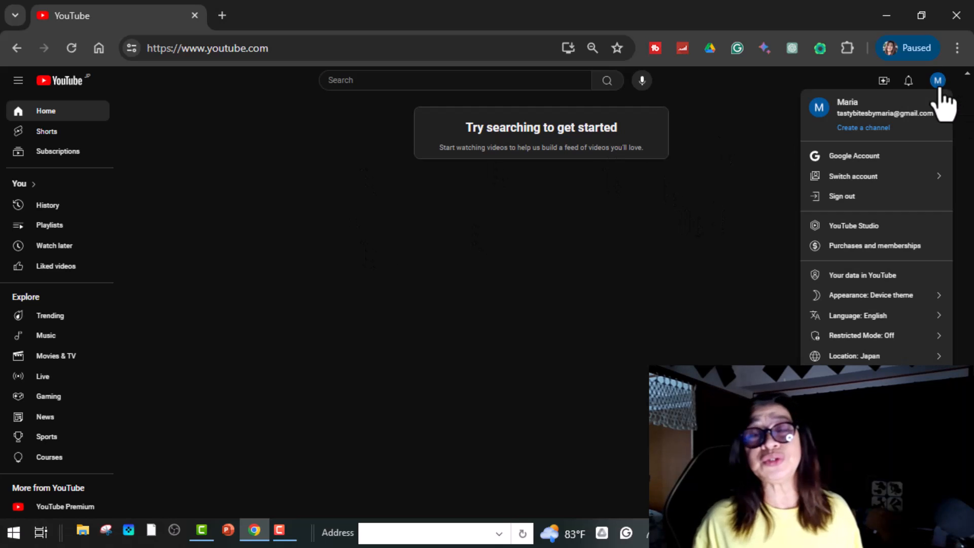
pyautogui.click(849, 228)
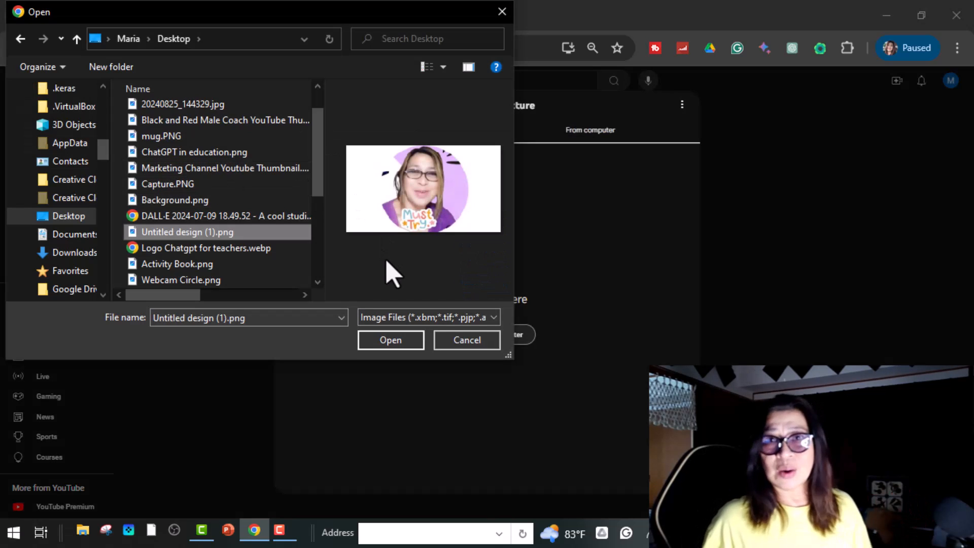
pyautogui.click(391, 344)
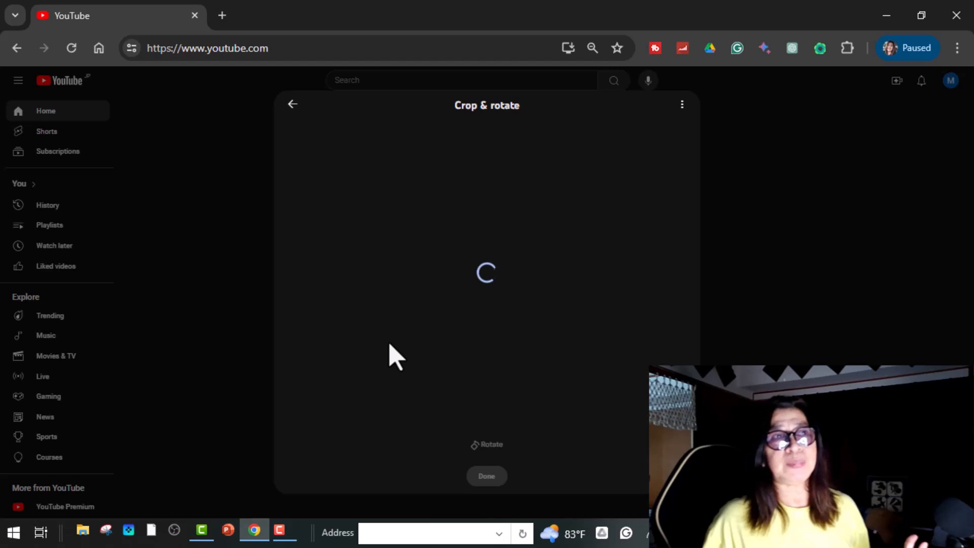
pyautogui.click(487, 476)
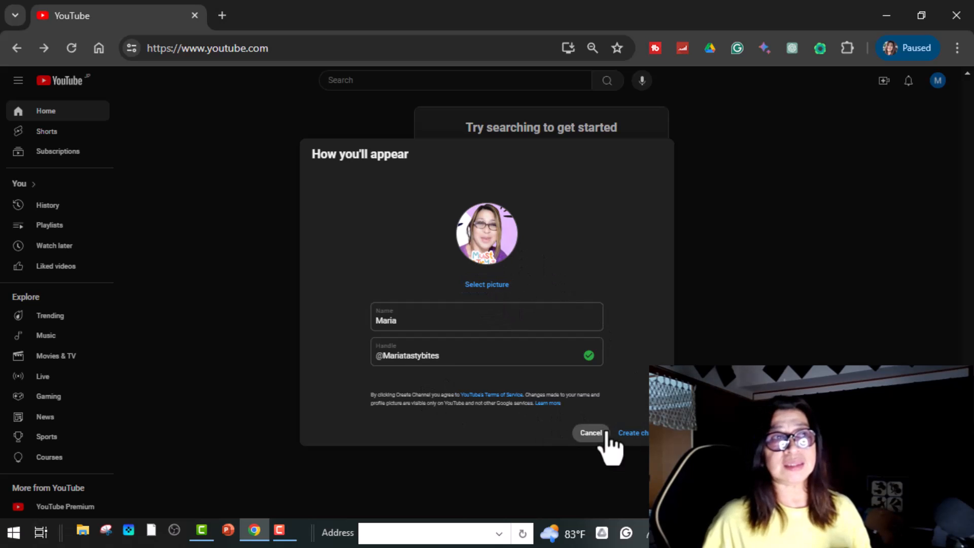
pyautogui.click(632, 433)
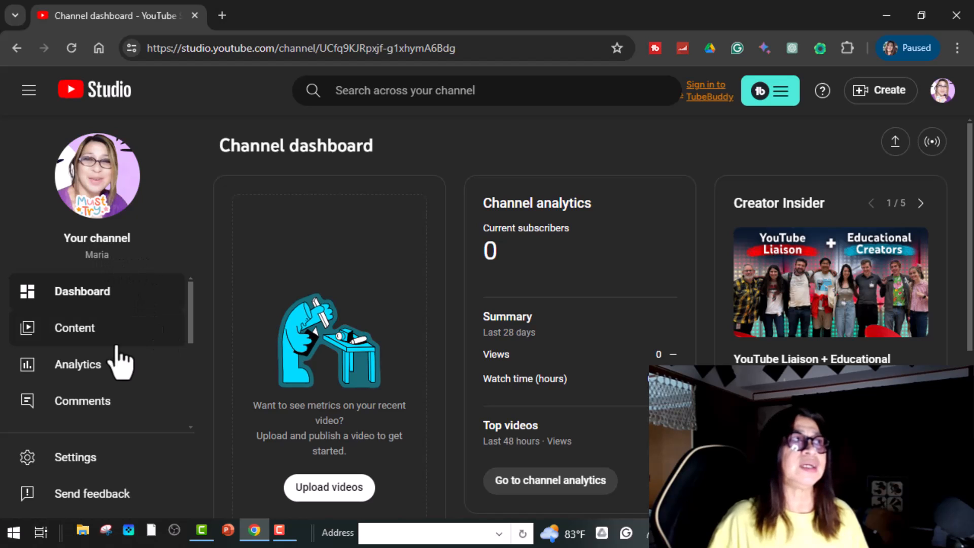
# Step: Set the channel's default currency to JPY — Japanese Yen in Settings and save
pyautogui.scroll(-1, 138, 400)
pyautogui.scroll(-3, 134, 386)
pyautogui.scroll(3, 134, 315)
pyautogui.scroll(-3, 135, 325)
pyautogui.scroll(-1, 542, 345)
pyautogui.scroll(-4, 542, 345)
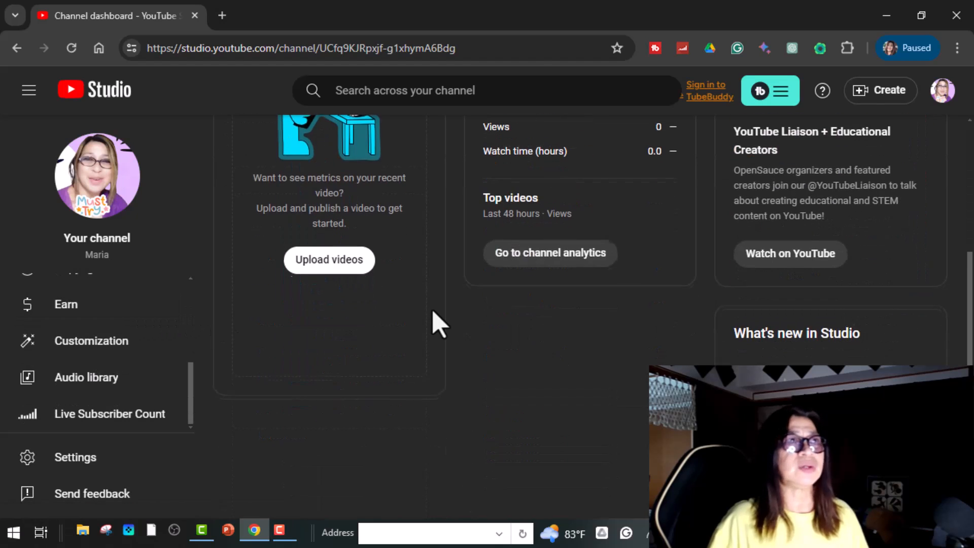
pyautogui.scroll(5, 435, 321)
pyautogui.scroll(-4, 218, 342)
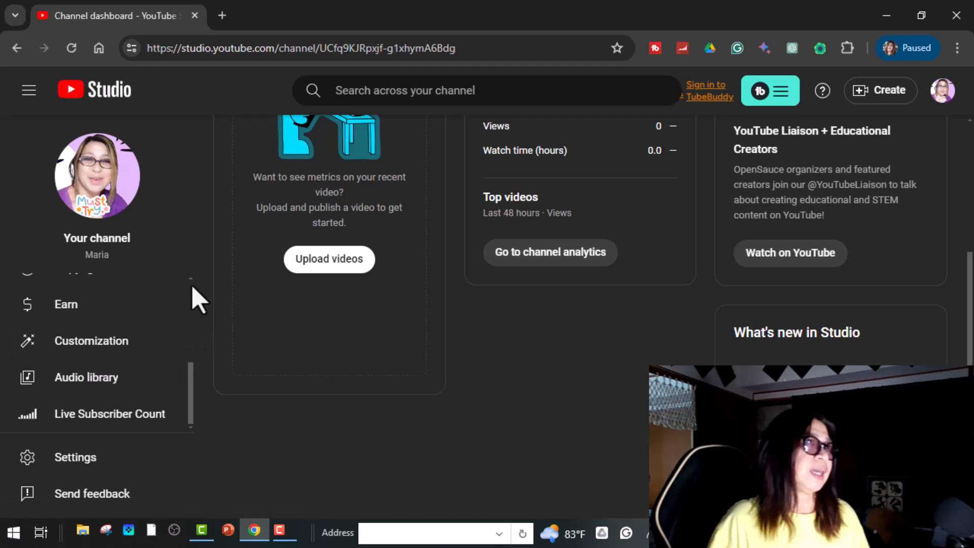
pyautogui.click(82, 467)
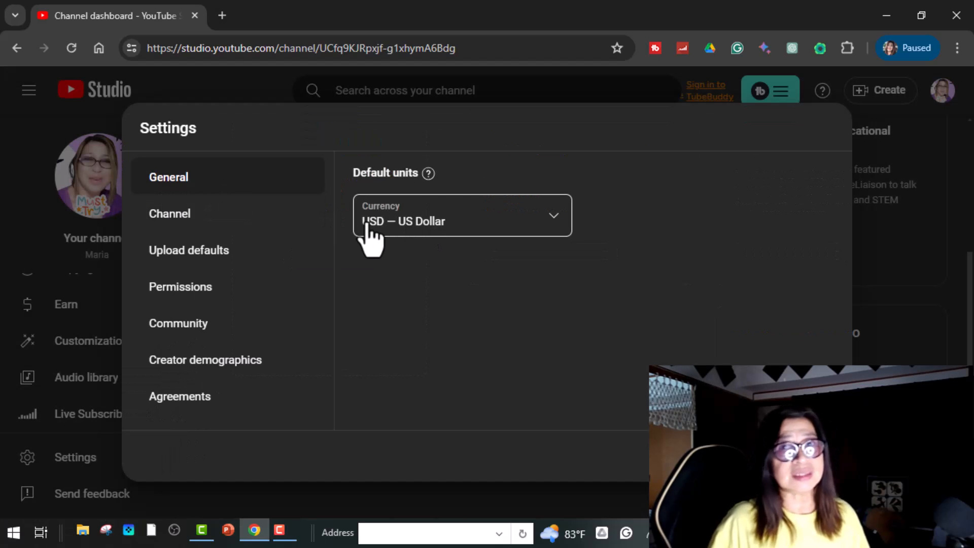
pyautogui.click(553, 216)
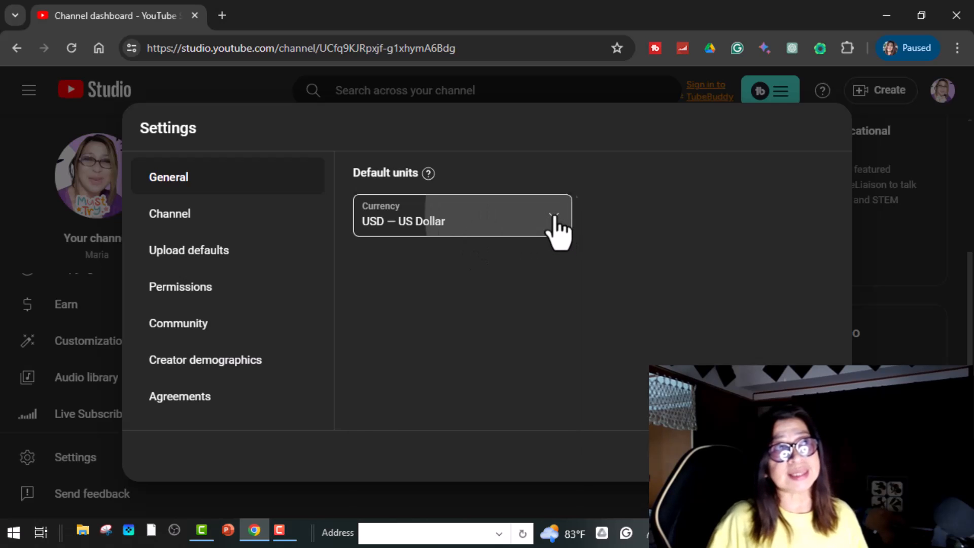
pyautogui.scroll(-1, 467, 391)
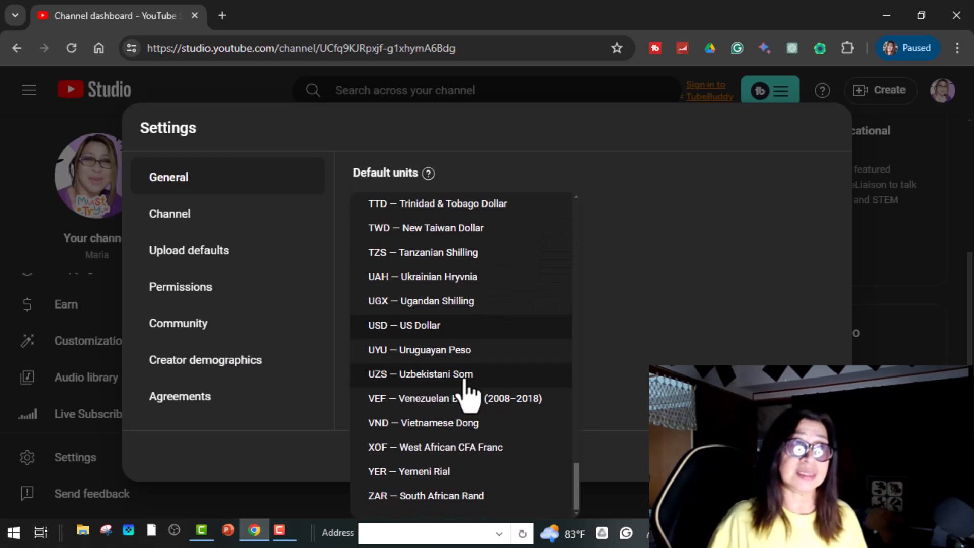
pyautogui.scroll(15, 467, 388)
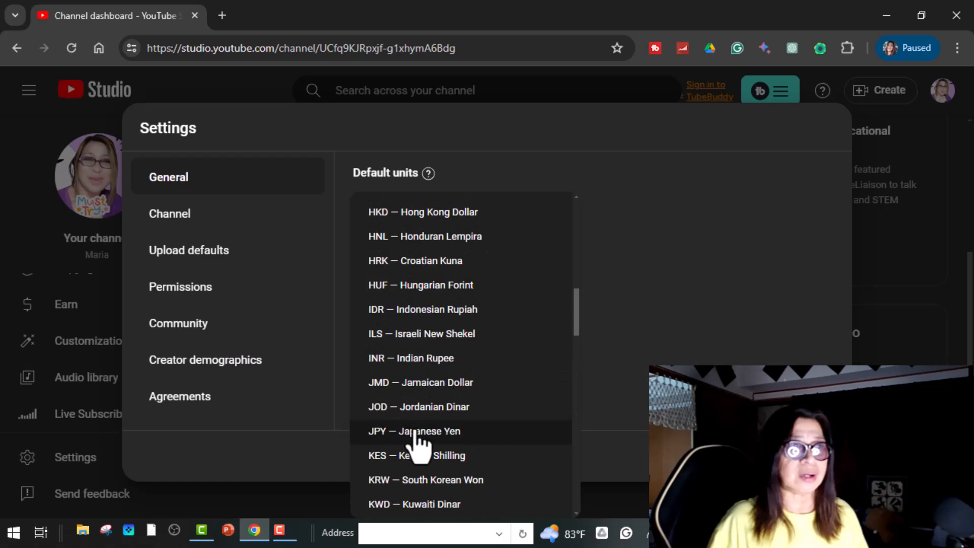
pyautogui.click(416, 432)
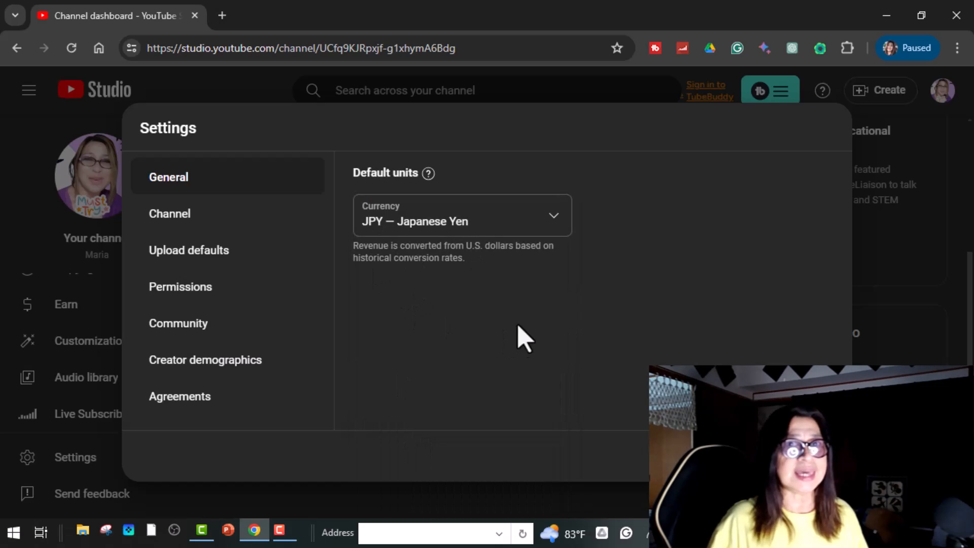
pyautogui.click(813, 455)
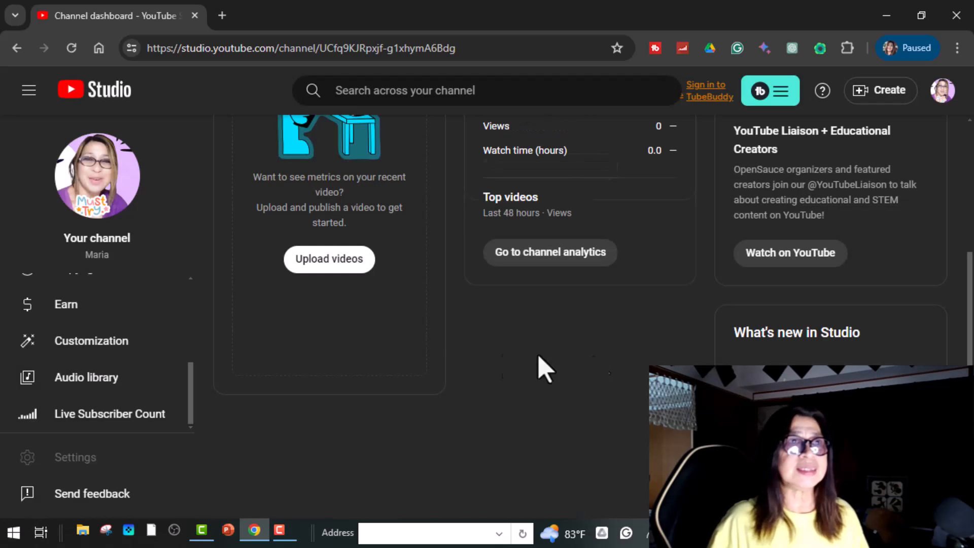
# Step: In Upload defaults, prefix the default video title with 'Love'
pyautogui.click(104, 350)
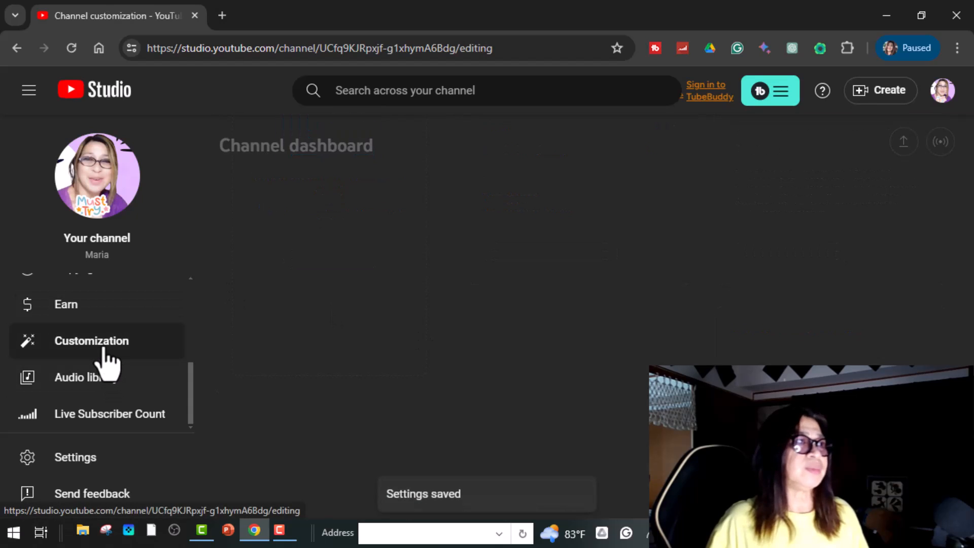
pyautogui.click(98, 466)
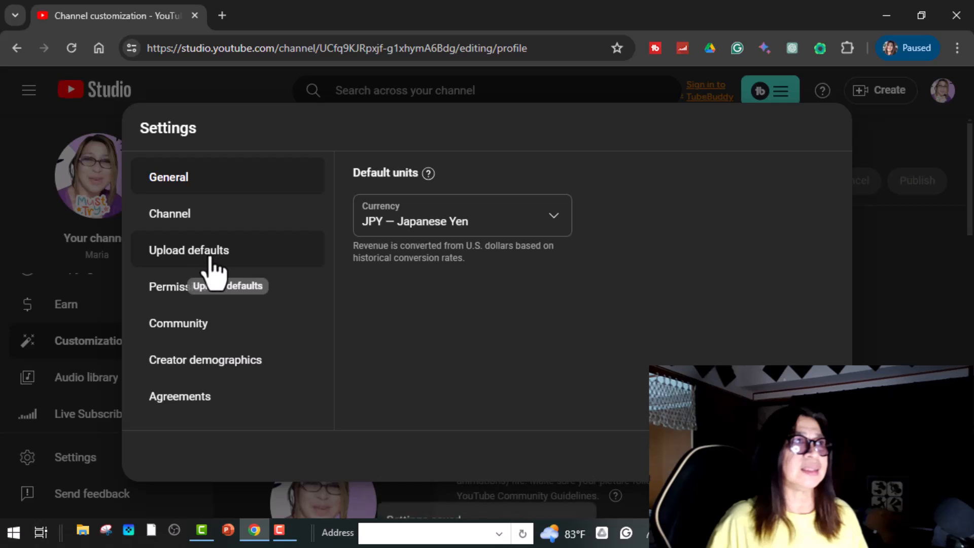
pyautogui.click(213, 261)
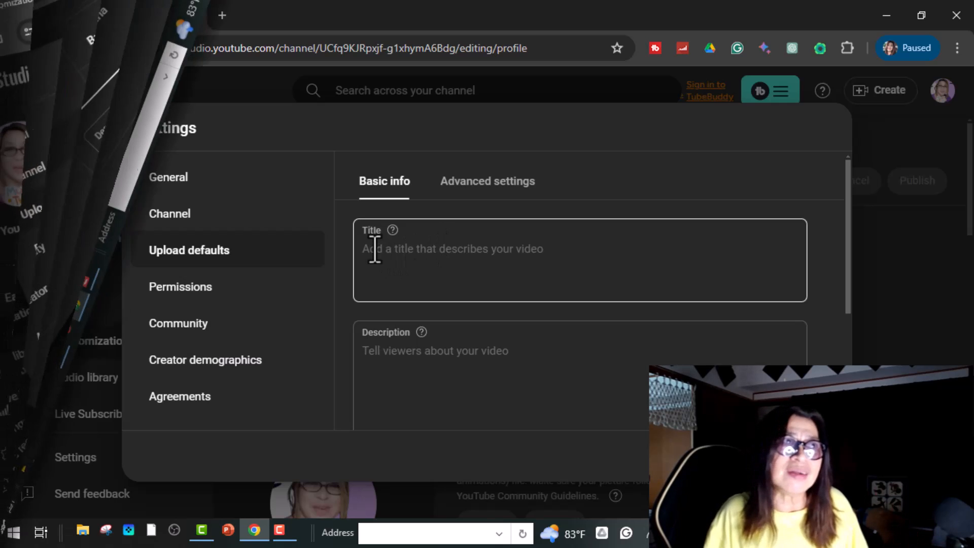
pyautogui.click(372, 254)
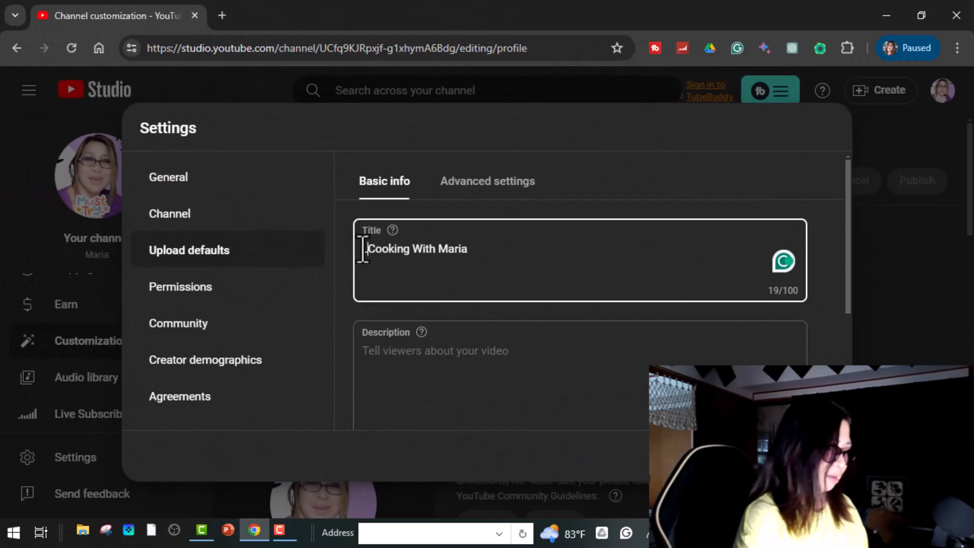
pyautogui.write('Love Cooking With Maria')
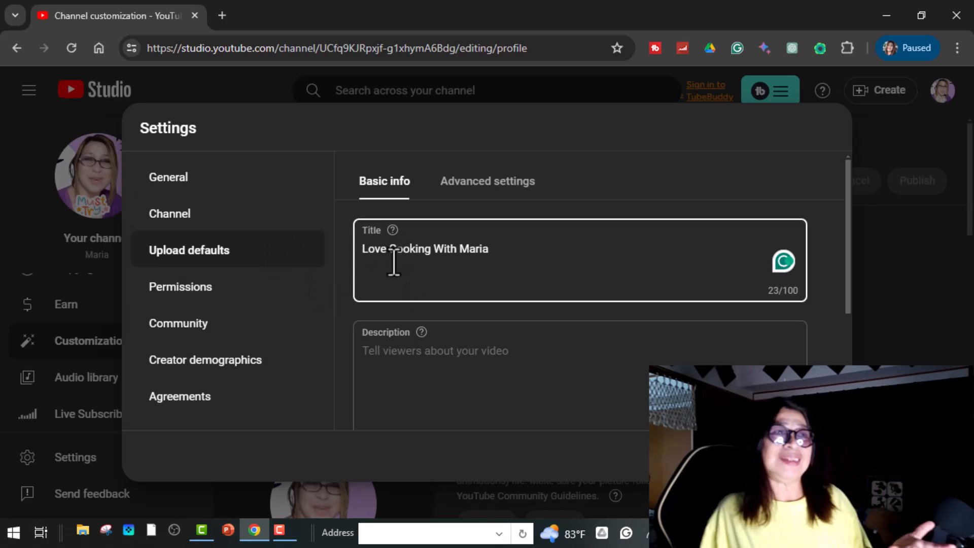
# Step: Place the cursor in the default description field, ready to write it
pyautogui.scroll(-2, 567, 263)
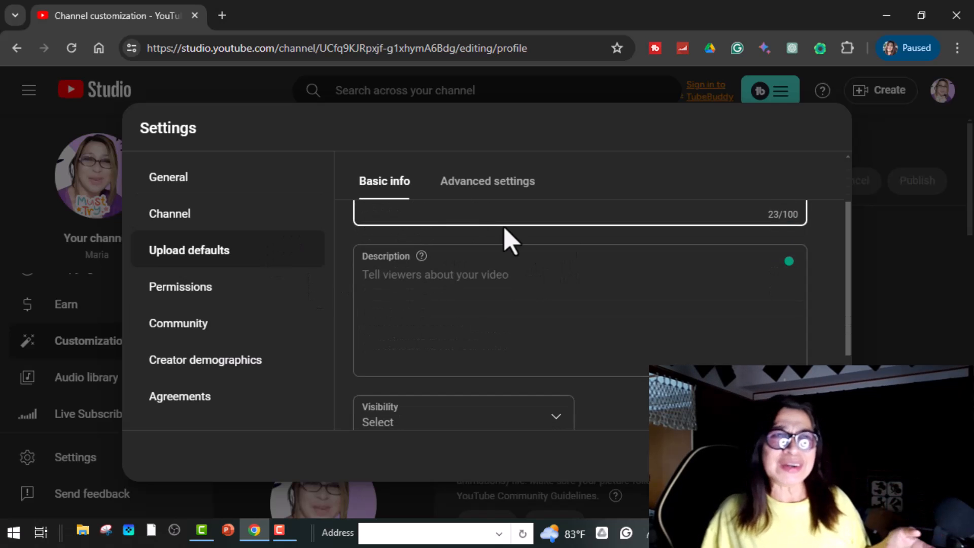
pyautogui.scroll(2, 510, 240)
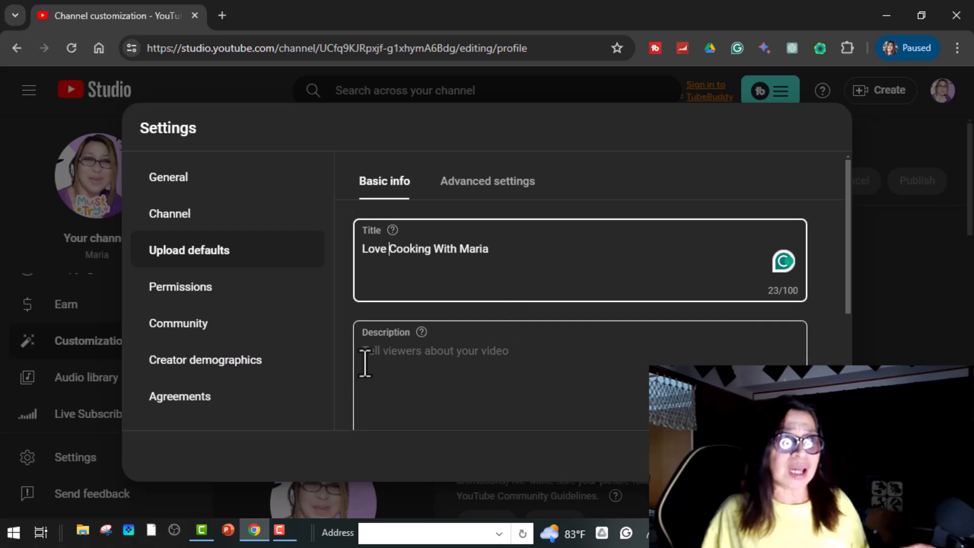
pyautogui.click(373, 343)
pyautogui.scroll(-2, 375, 345)
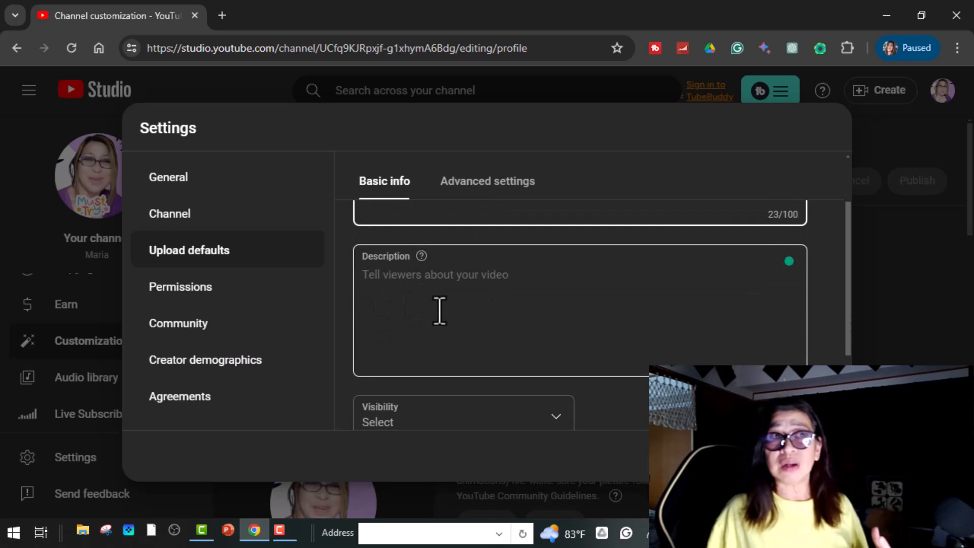
pyautogui.click(364, 278)
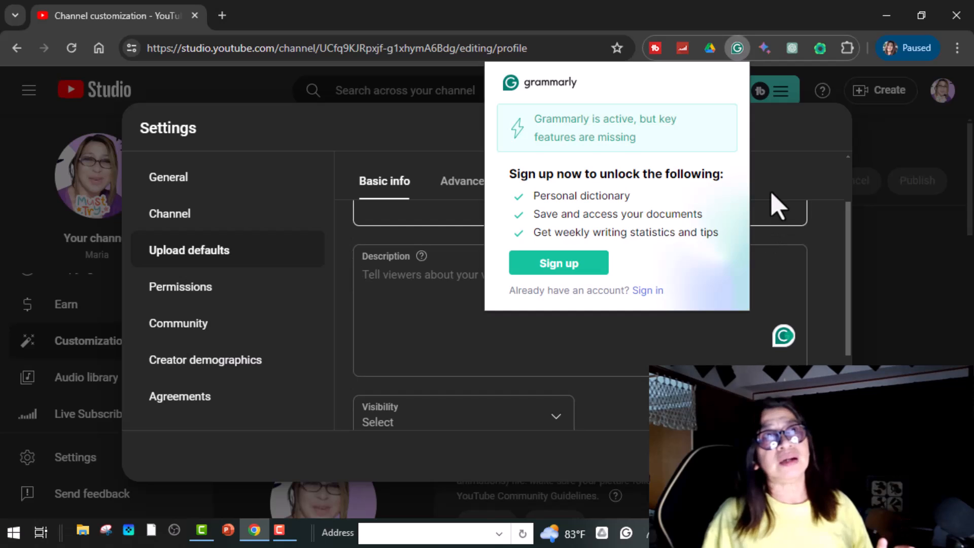
pyautogui.click(779, 138)
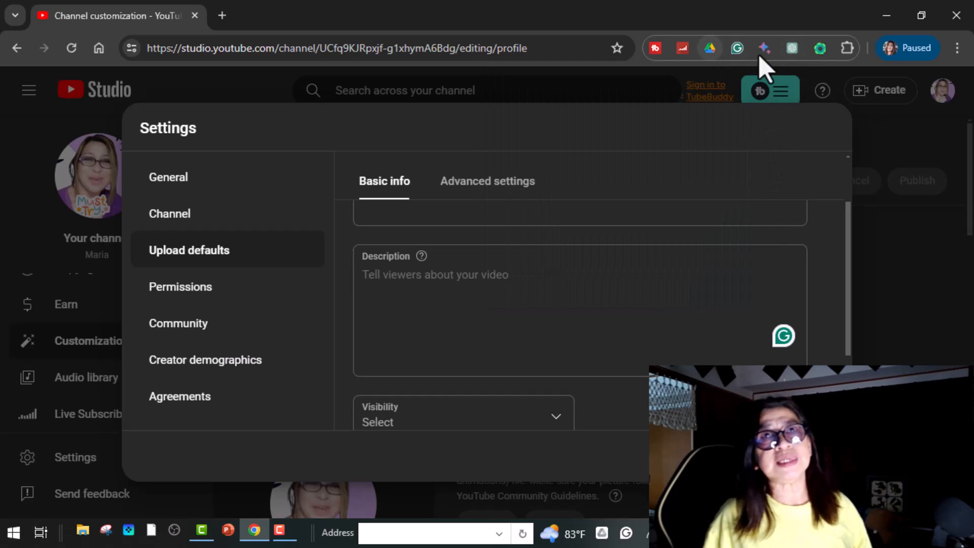
# Step: Have ChatGPT write a short cooking channel description, select the reply, and return to the description field
pyautogui.click(792, 50)
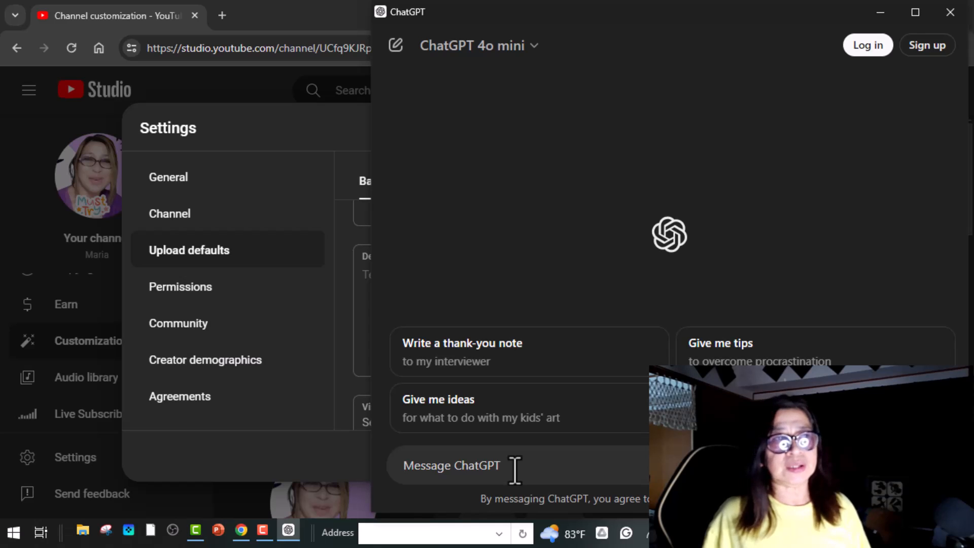
pyautogui.write('Write a short description about my new cooki')
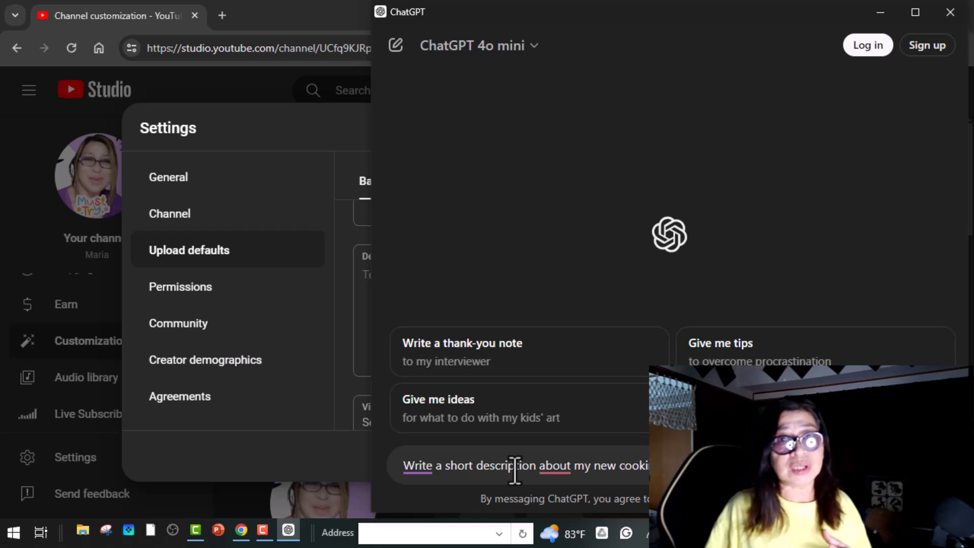
pyautogui.press('Return')
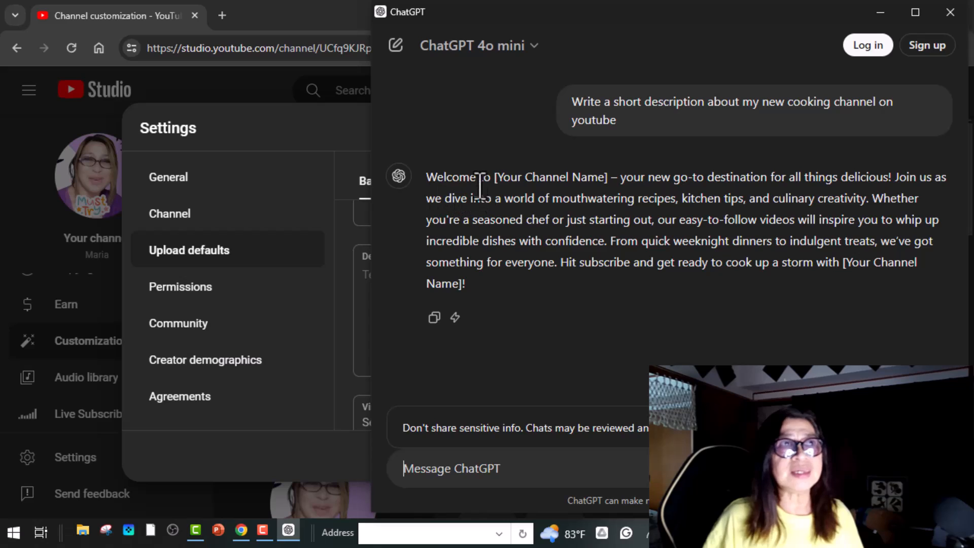
pyautogui.moveTo(427, 177); pyautogui.dragTo(547, 285)
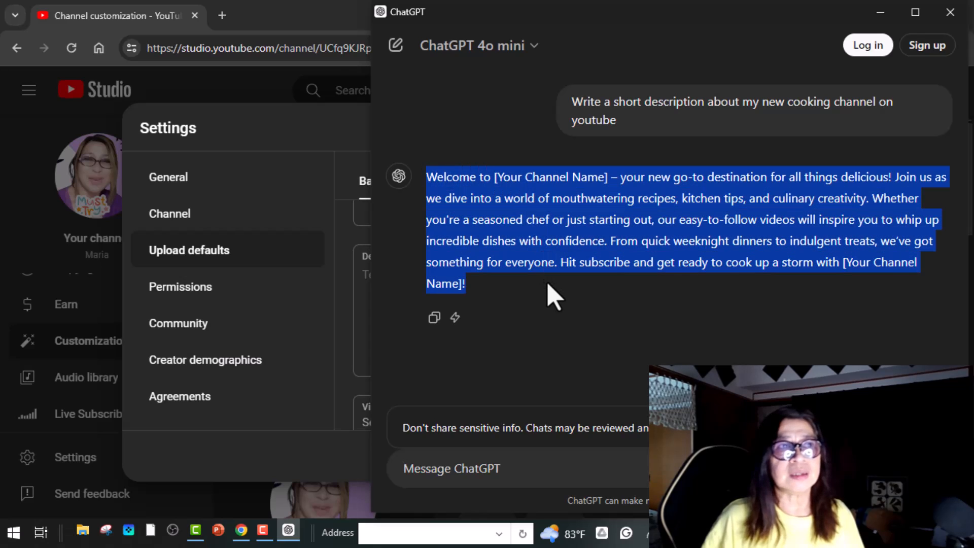
pyautogui.click(315, 33)
pyautogui.click(384, 289)
# Step: Paste the ChatGPT text into the default description, replacing the channel-name placeholder with the channel name
pyautogui.rightClick(372, 276)
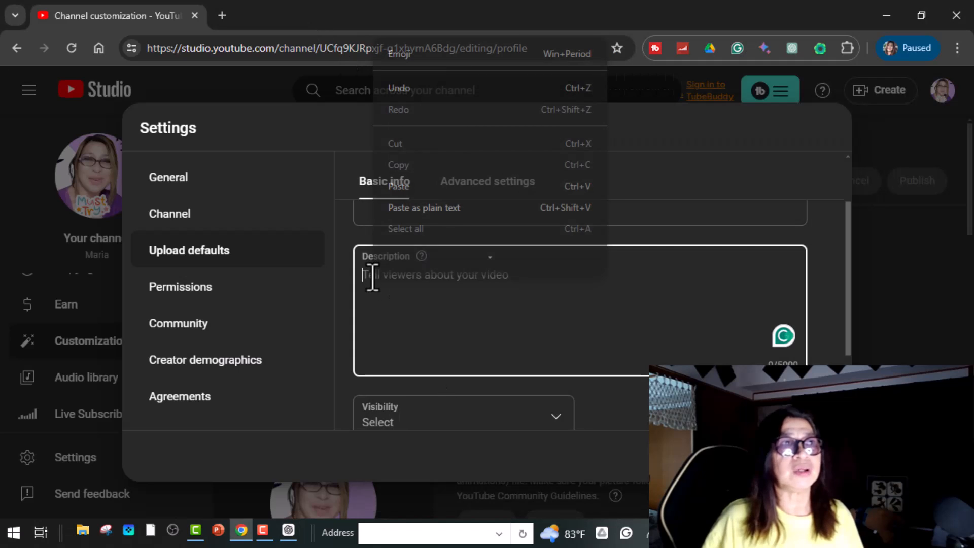
pyautogui.click(429, 201)
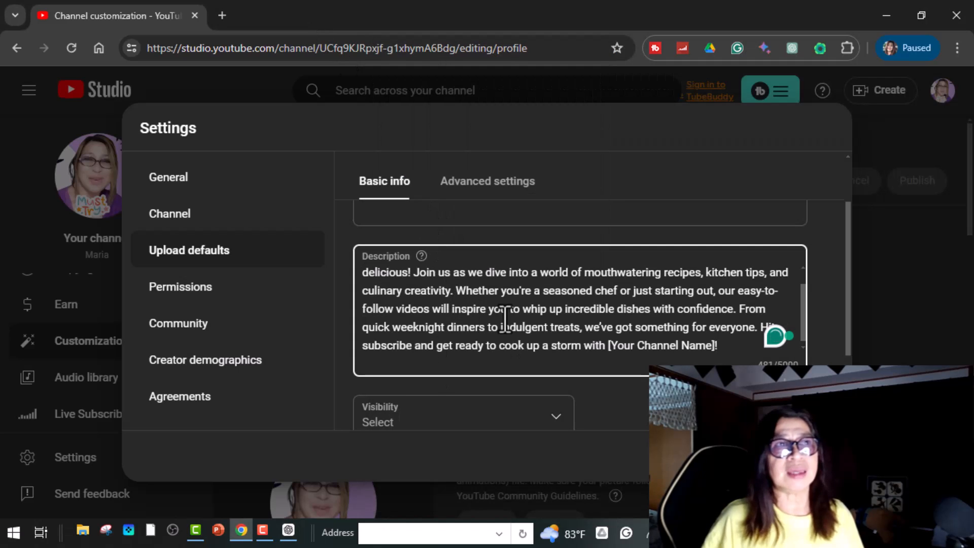
pyautogui.scroll(2, 505, 317)
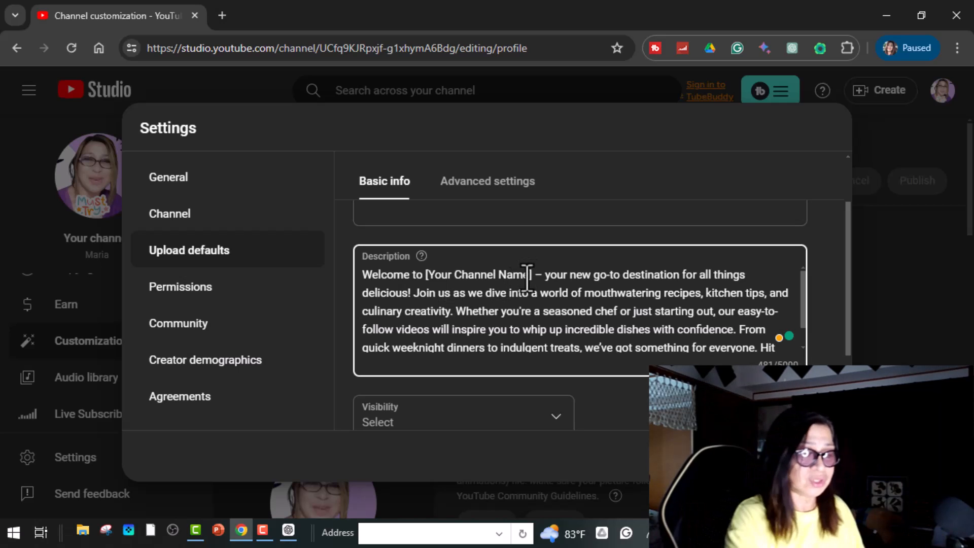
pyautogui.press('BackSpace')
pyautogui.press('BackSpace')
pyautogui.press('BackSpace')
pyautogui.press('BackSpace')
pyautogui.press('BackSpace')
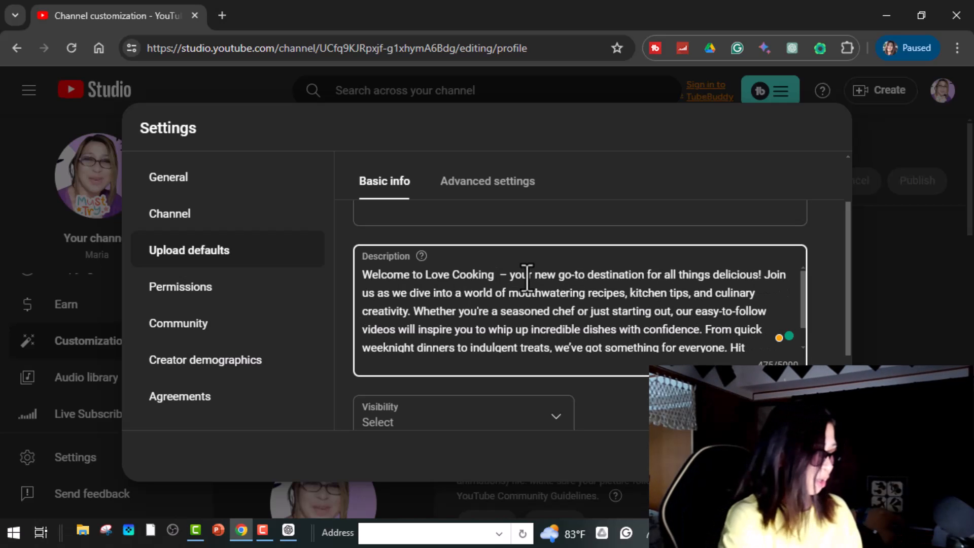
pyautogui.write('With Ila')
pyautogui.write('ria')
# Step: Make Unlisted the default upload visibility
pyautogui.scroll(-4, 730, 352)
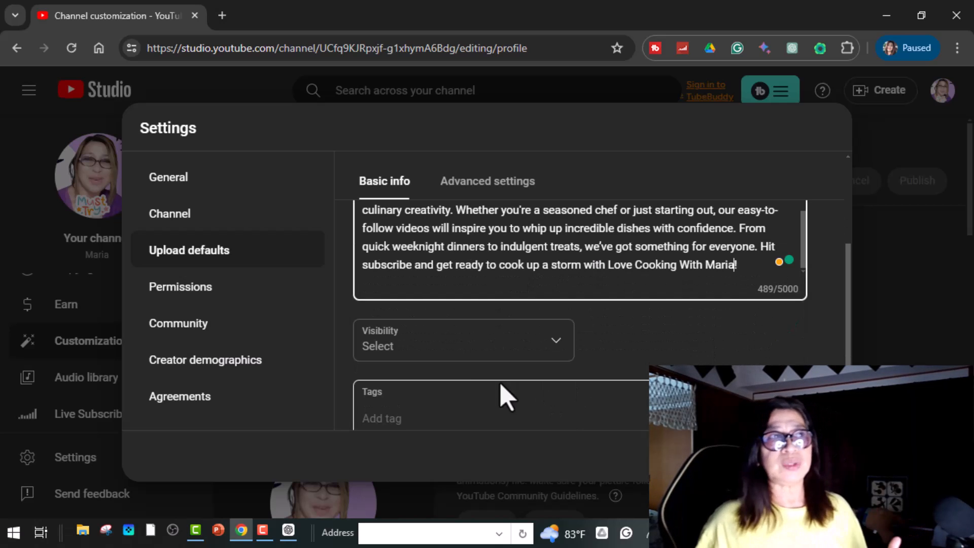
pyautogui.click(552, 354)
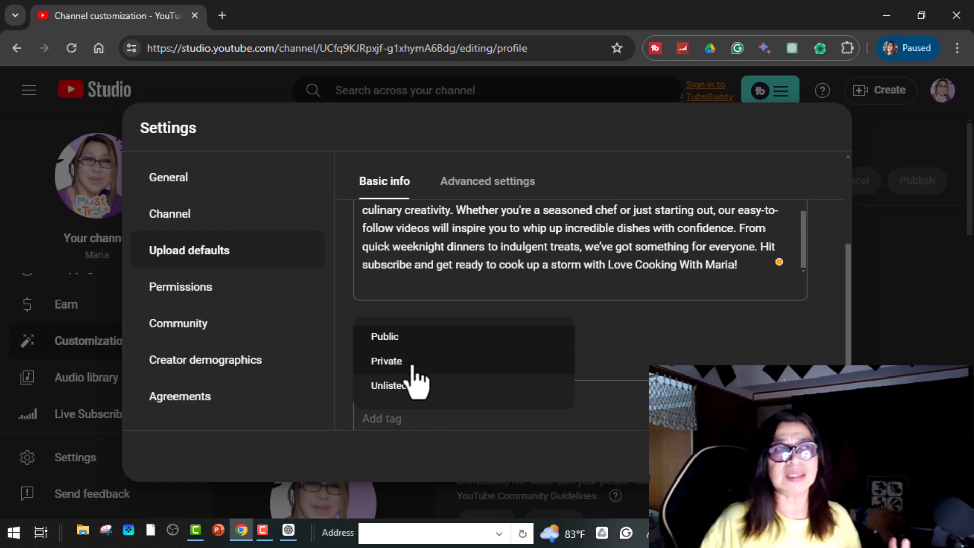
pyautogui.click(386, 393)
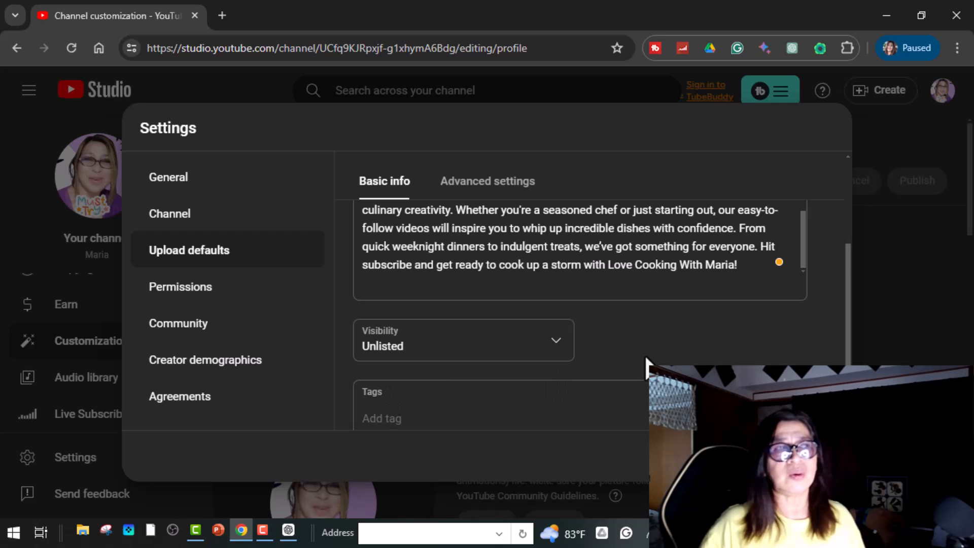
pyautogui.scroll(-1, 491, 365)
pyautogui.click(403, 377)
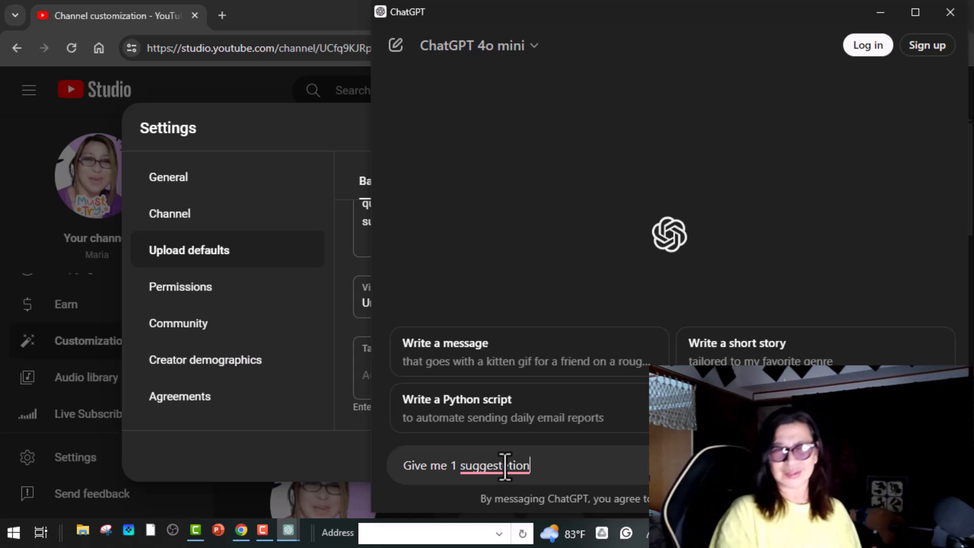
# Step: Copy the ten cooking tags suggested in ChatGPT's reply
pyautogui.press('BackSpace')
pyautogui.press('BackSpace')
pyautogui.press('BackSpace')
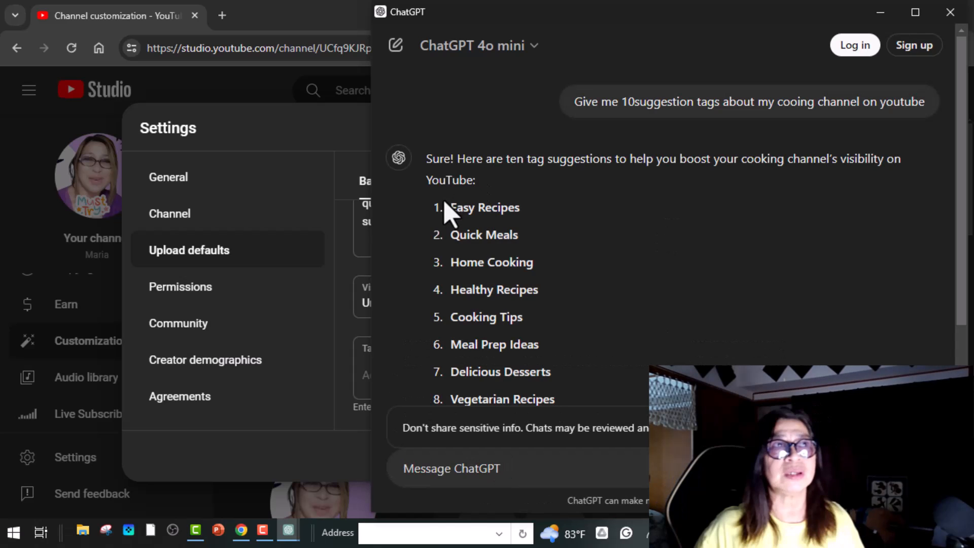
pyautogui.moveTo(449, 208)
pyautogui.mouseDown()
pyautogui.moveTo(527, 261)
pyautogui.moveTo(588, 346)
pyautogui.moveTo(598, 304)
pyautogui.mouseUp()
pyautogui.scroll(-3, 588, 346)
pyautogui.rightClick(546, 135)
pyautogui.click(556, 146)
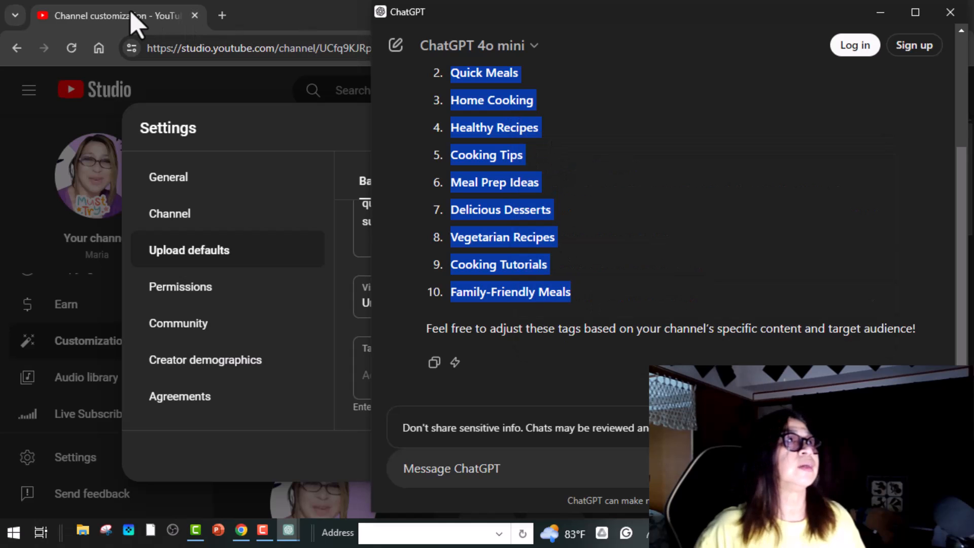
# Step: Paste the tags, including 'easy recipes' and 'Healthy Recipes', into the default Tags field and save
pyautogui.click(133, 18)
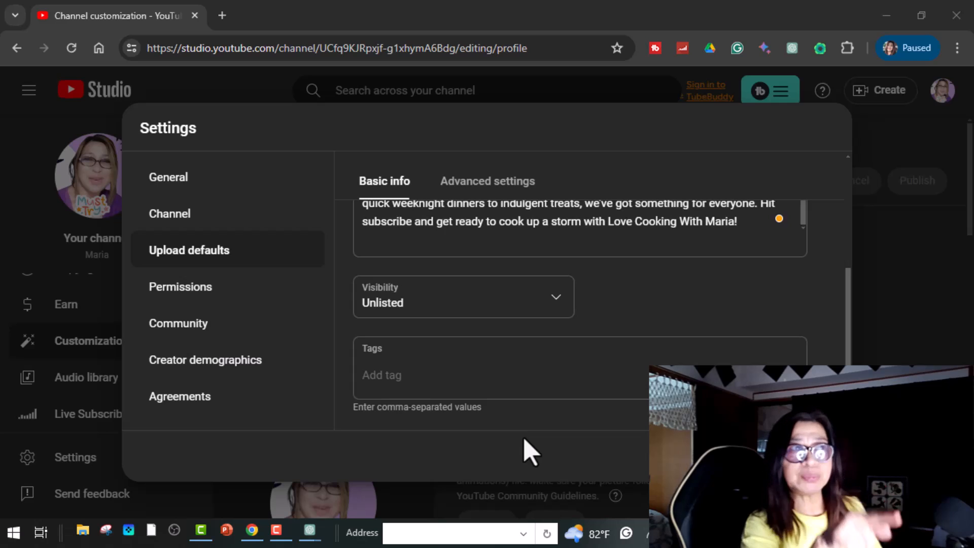
pyautogui.click(522, 375)
pyautogui.hotkey('ctrl', 'v')
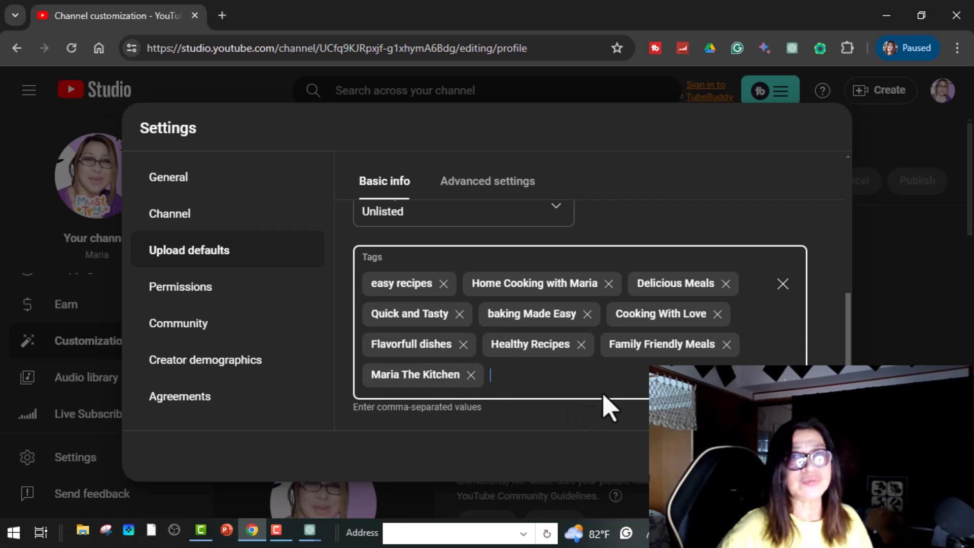
pyautogui.click(815, 456)
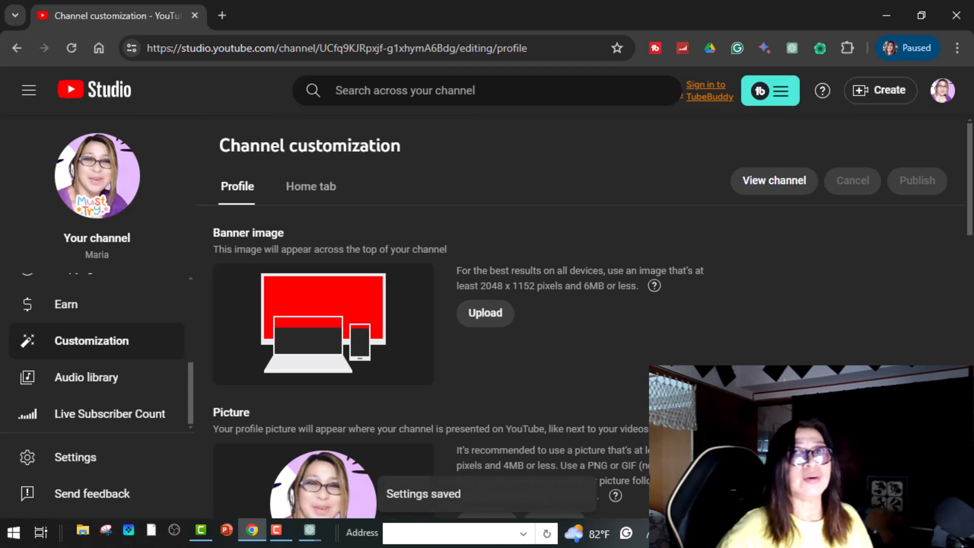
# Step: In Upload defaults' Advanced settings, pick English (United States) as the title and description language
pyautogui.click(82, 461)
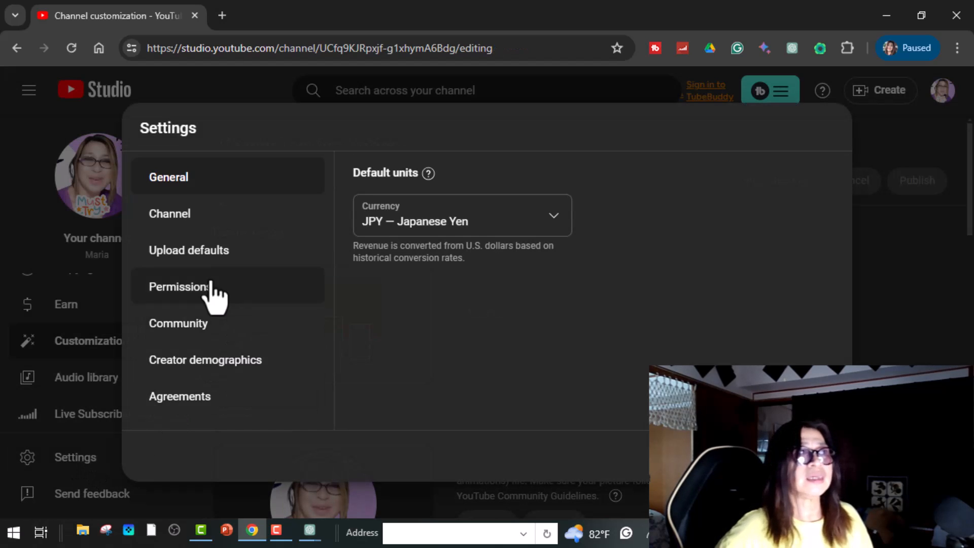
pyautogui.click(196, 256)
pyautogui.scroll(-6, 619, 355)
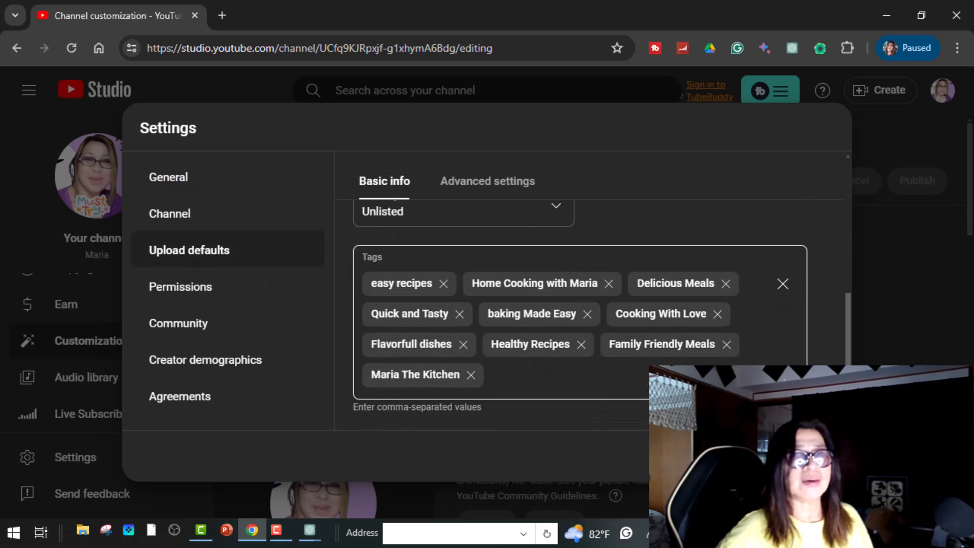
pyautogui.scroll(3, 548, 373)
pyautogui.click(473, 187)
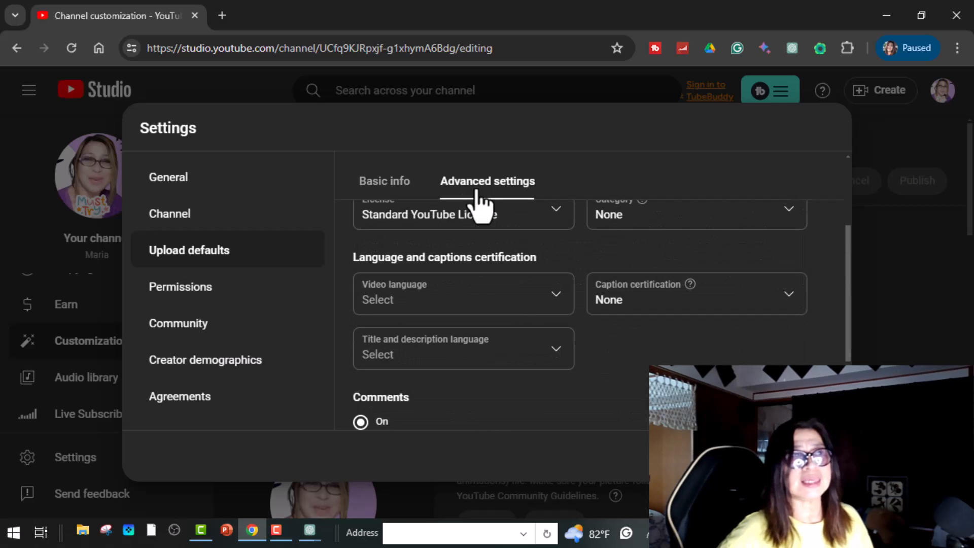
pyautogui.scroll(-2, 477, 198)
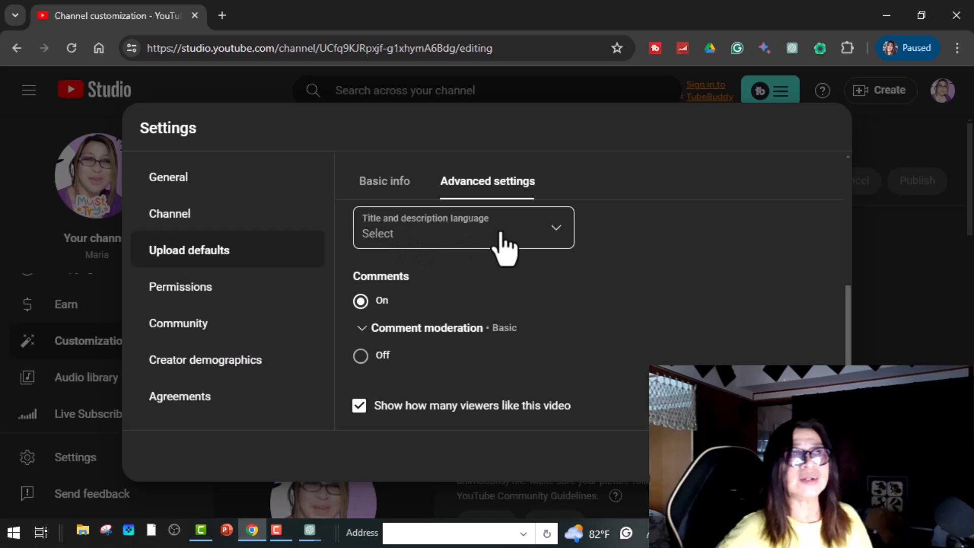
pyautogui.click(558, 232)
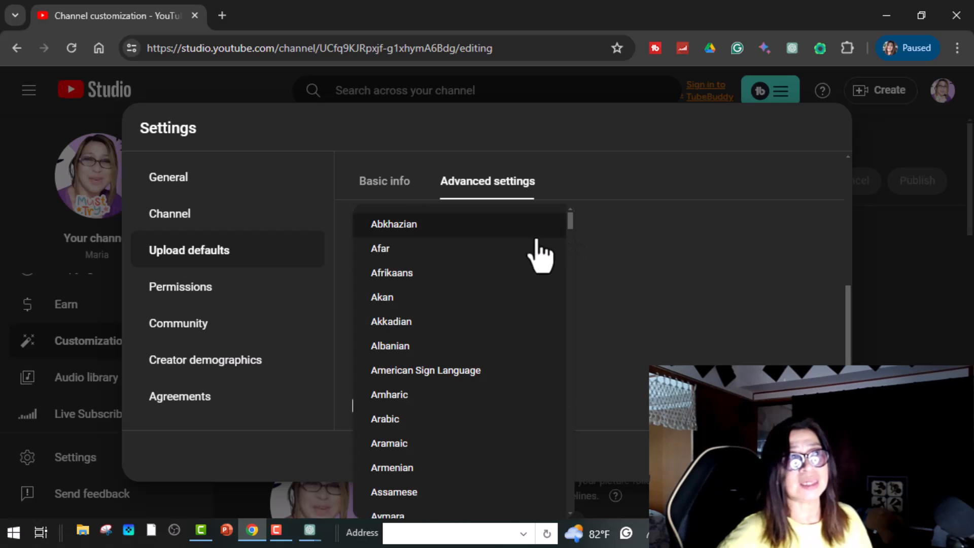
pyautogui.scroll(-15, 488, 317)
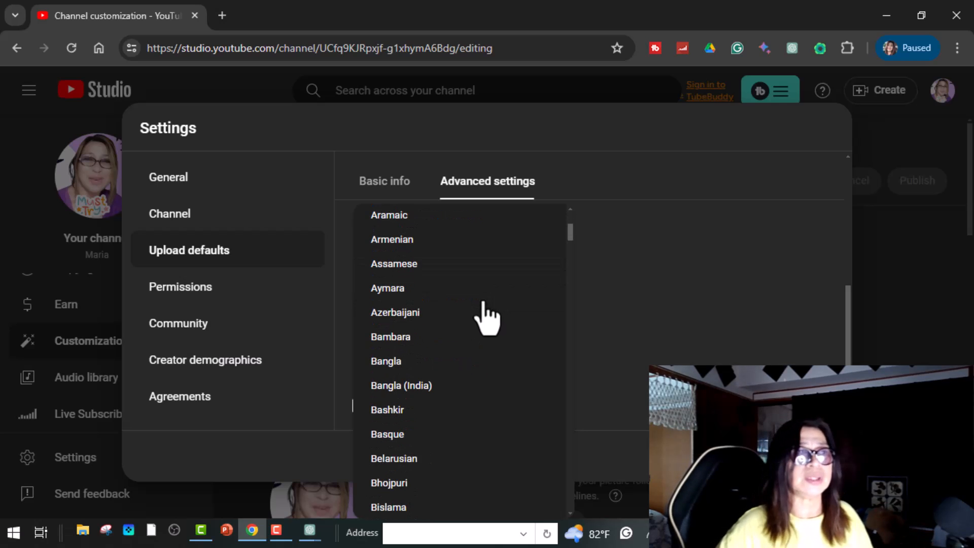
pyautogui.scroll(-14, 485, 318)
pyautogui.scroll(3, 484, 318)
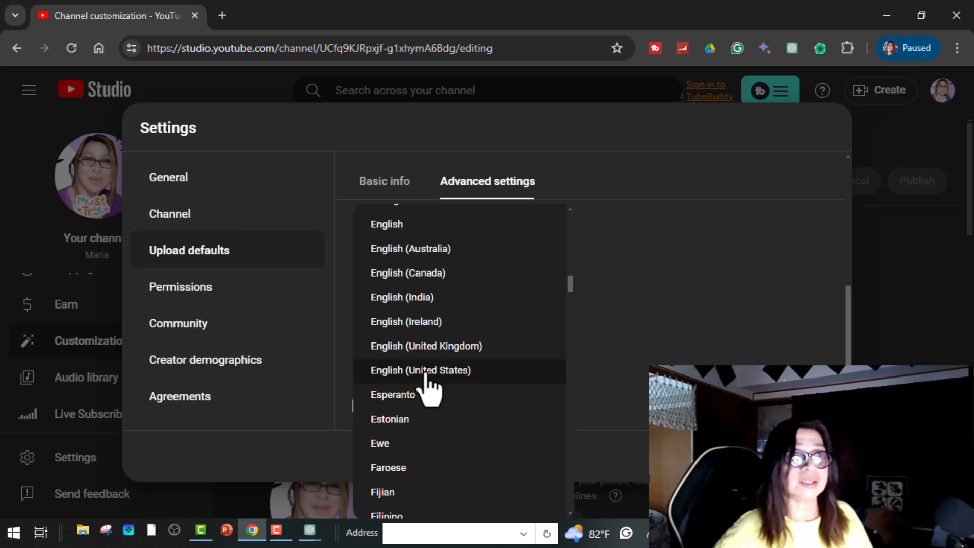
pyautogui.click(425, 380)
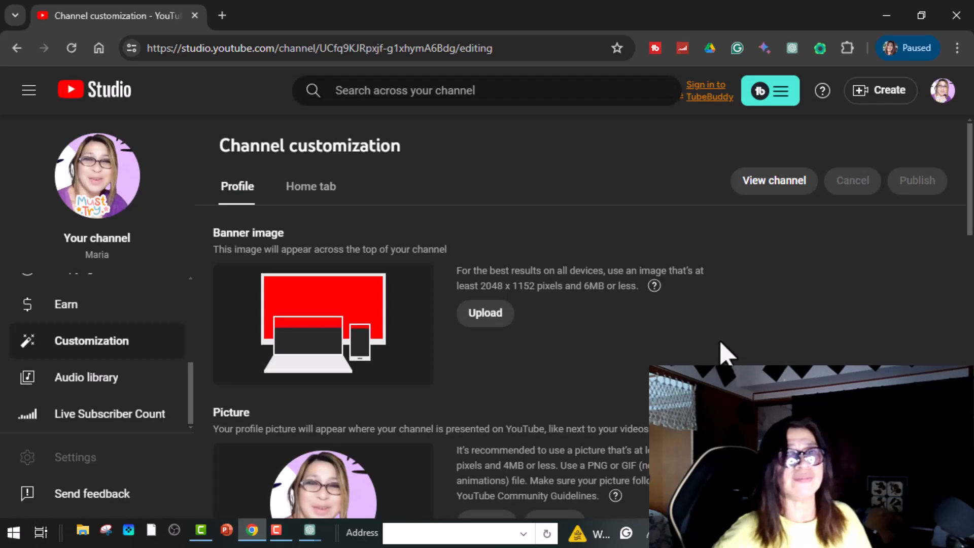
pyautogui.click(87, 458)
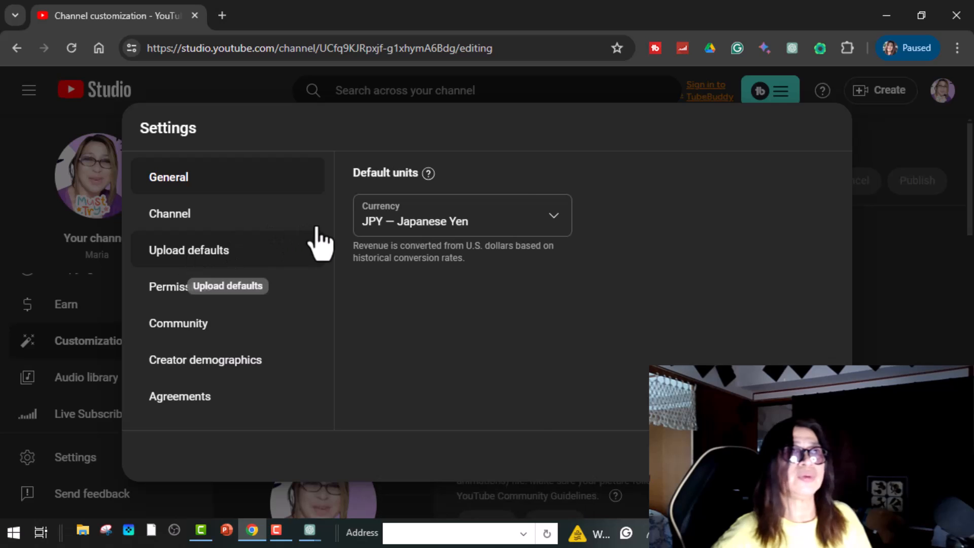
# Step: In Upload defaults' Advanced settings, keep the license as Standard YouTube License
pyautogui.click(315, 243)
pyautogui.scroll(-4, 598, 248)
pyautogui.scroll(-1, 595, 247)
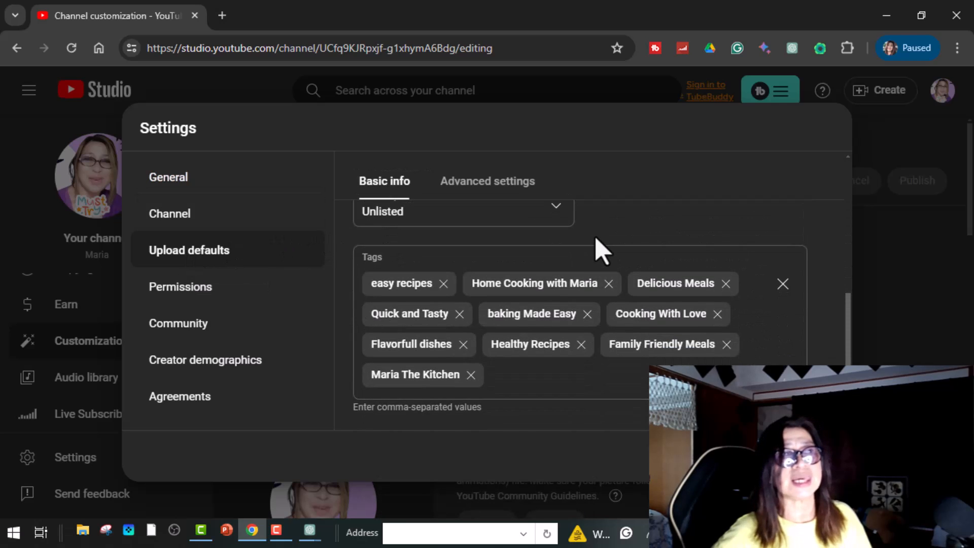
pyautogui.scroll(5, 571, 232)
pyautogui.click(498, 190)
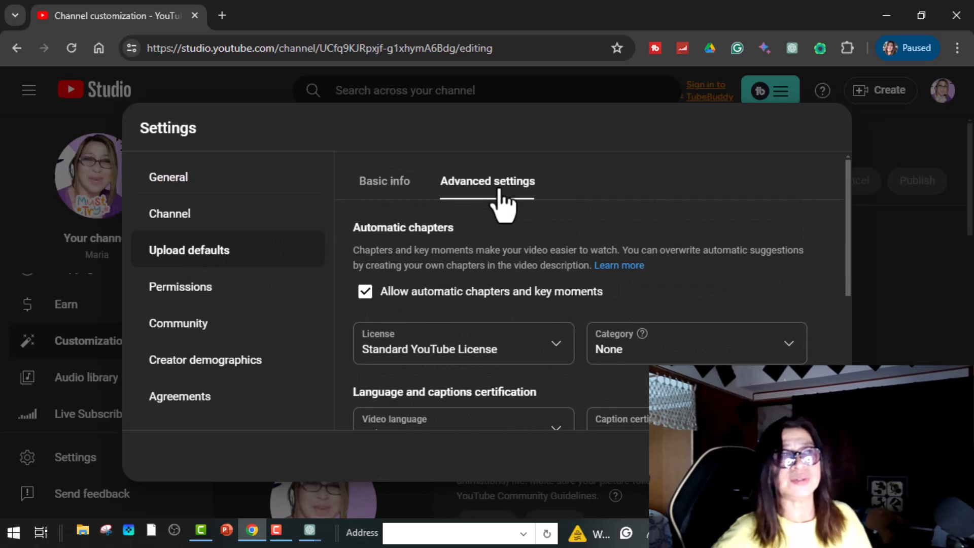
pyautogui.scroll(-4, 659, 248)
pyautogui.scroll(-1, 658, 249)
pyautogui.scroll(4, 654, 249)
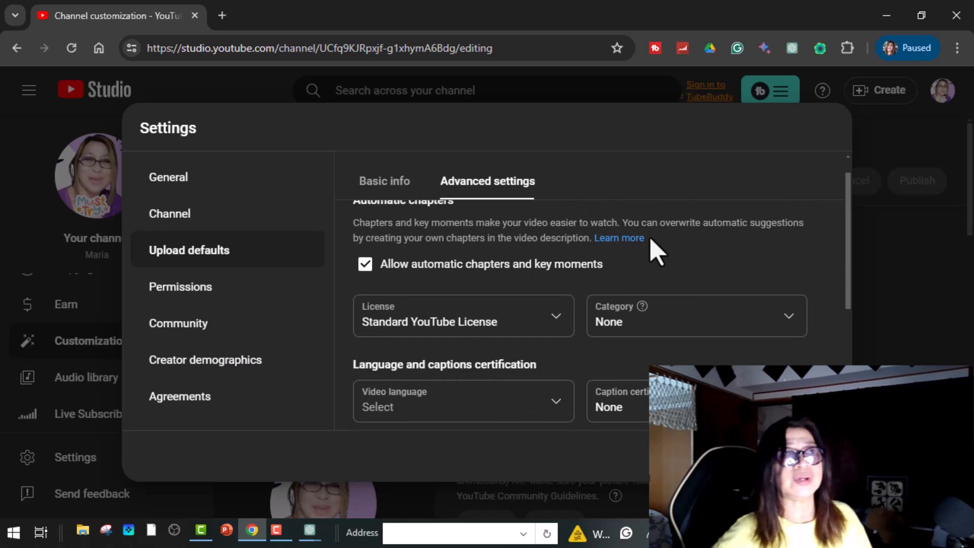
pyautogui.click(559, 325)
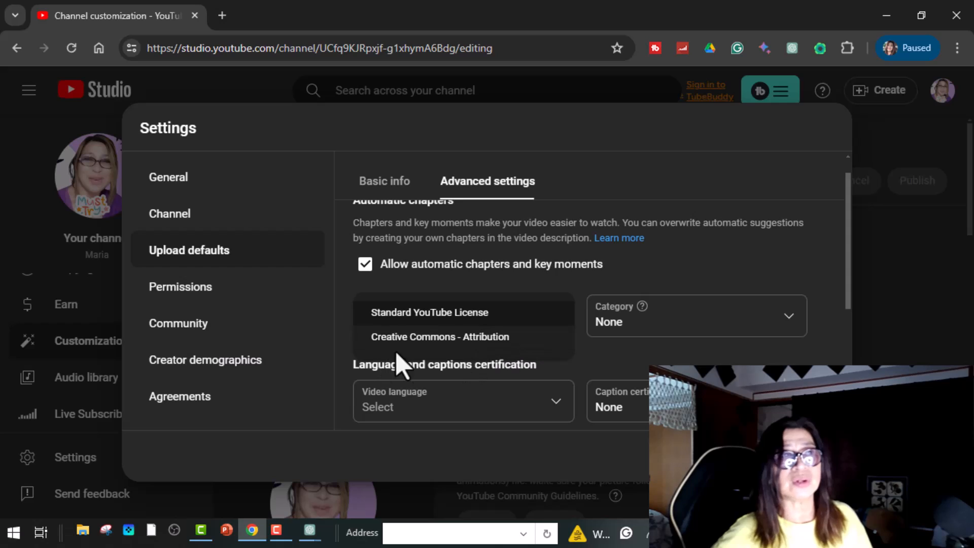
pyautogui.click(433, 314)
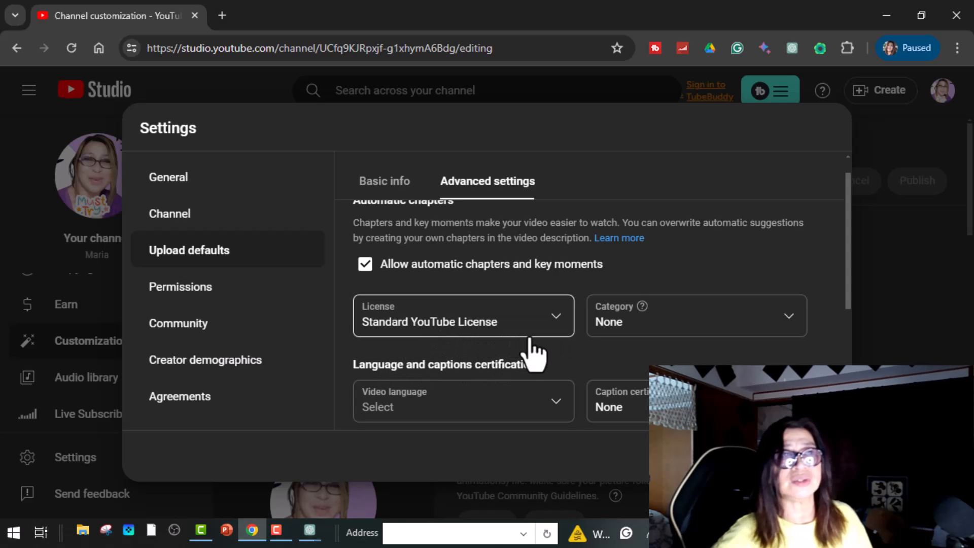
# Step: Review the Howto & Style category, keep caption certification at None, and save the upload defaults
pyautogui.click(788, 322)
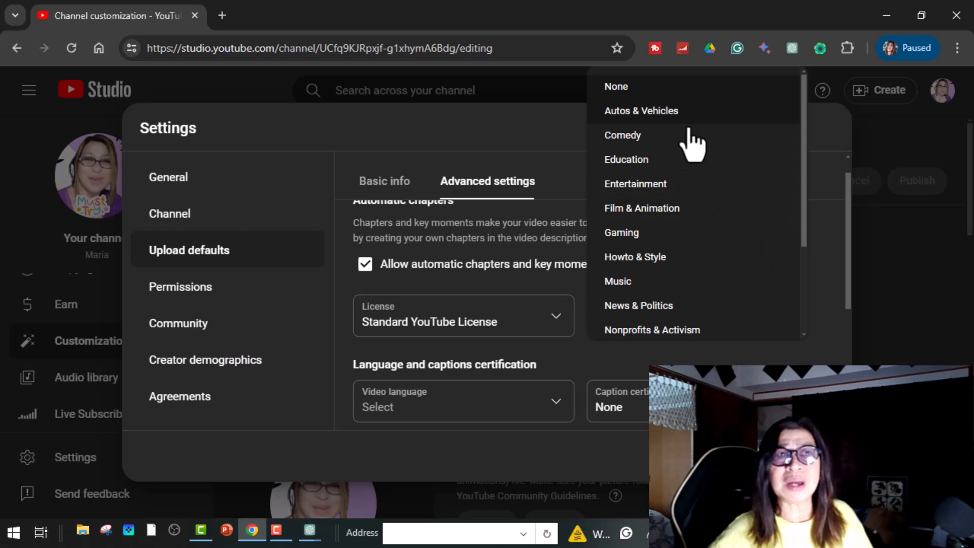
pyautogui.scroll(-1, 695, 146)
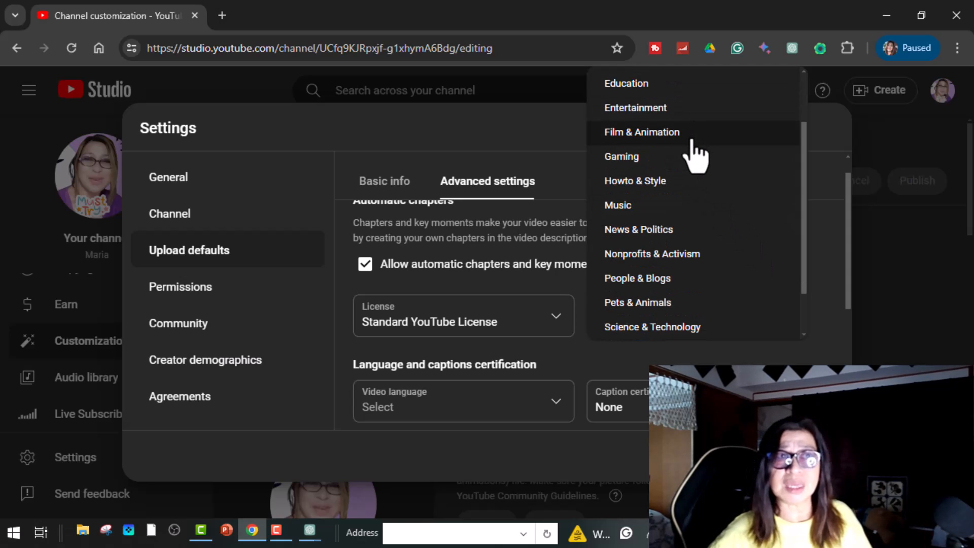
pyautogui.scroll(-1, 693, 152)
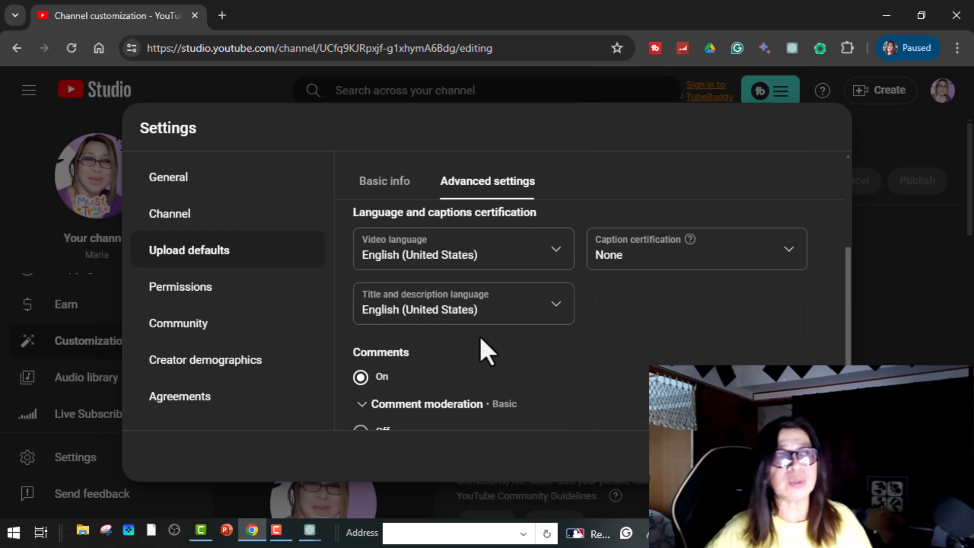
pyautogui.click(785, 256)
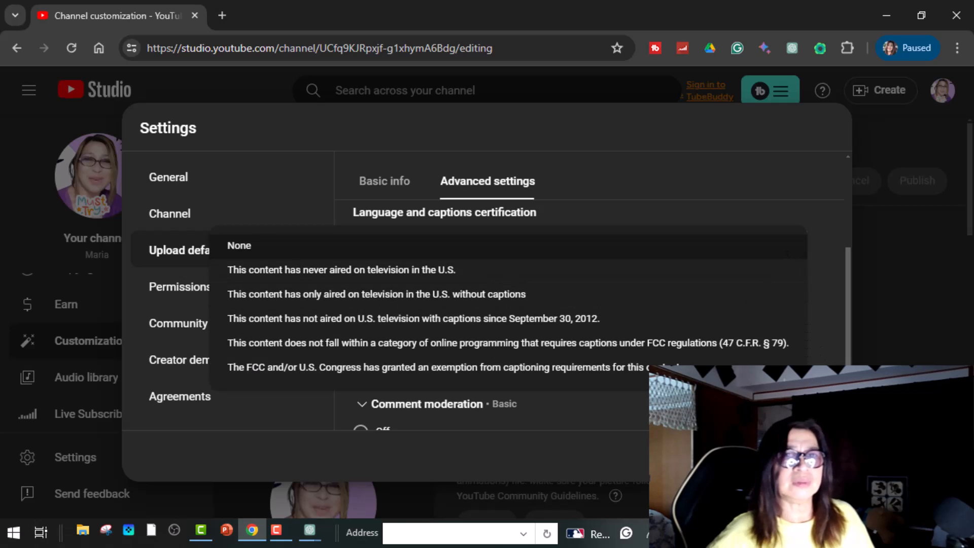
pyautogui.click(647, 243)
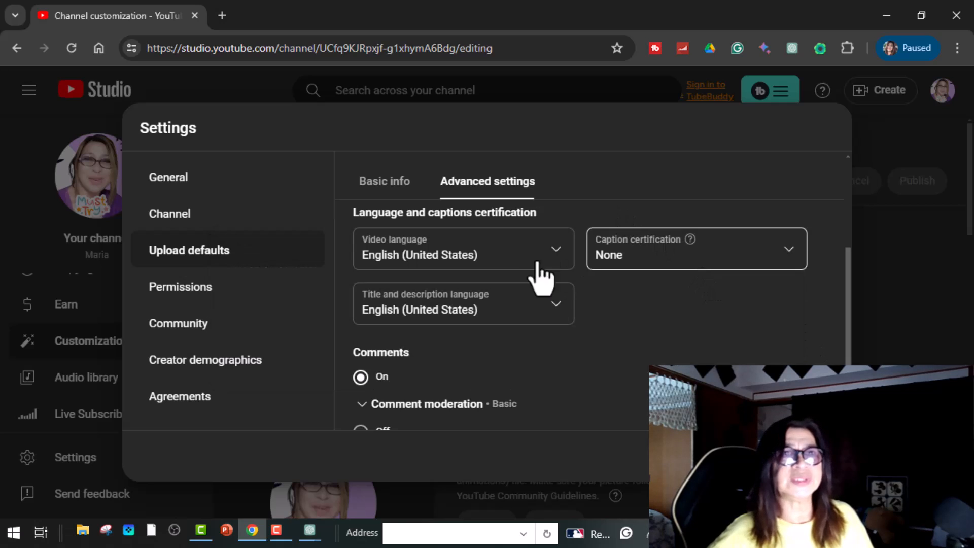
pyautogui.scroll(-2, 569, 317)
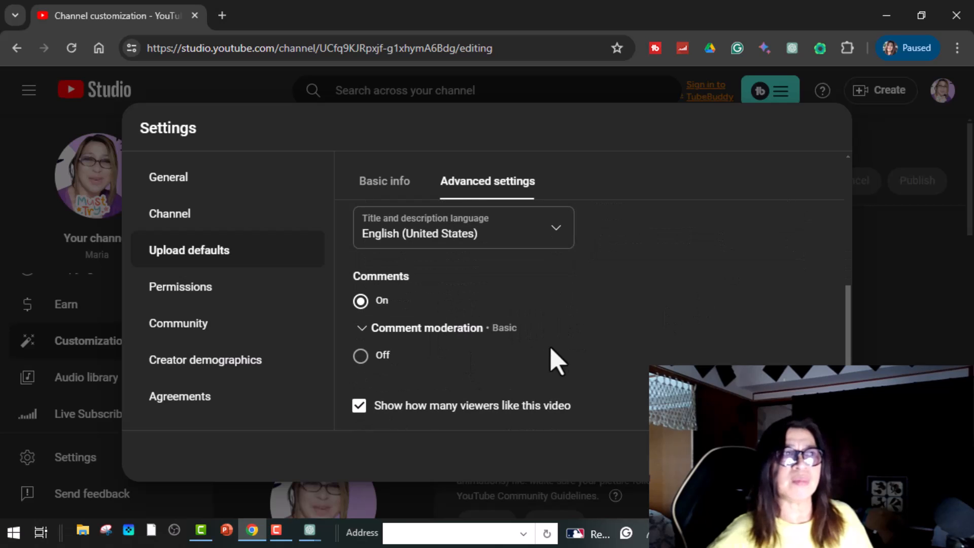
pyautogui.scroll(4, 664, 349)
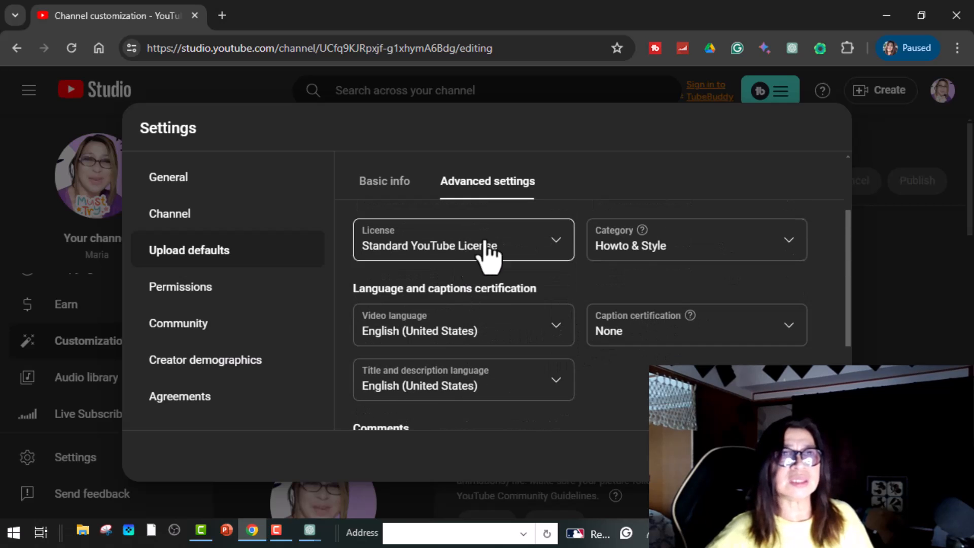
pyautogui.scroll(2, 527, 227)
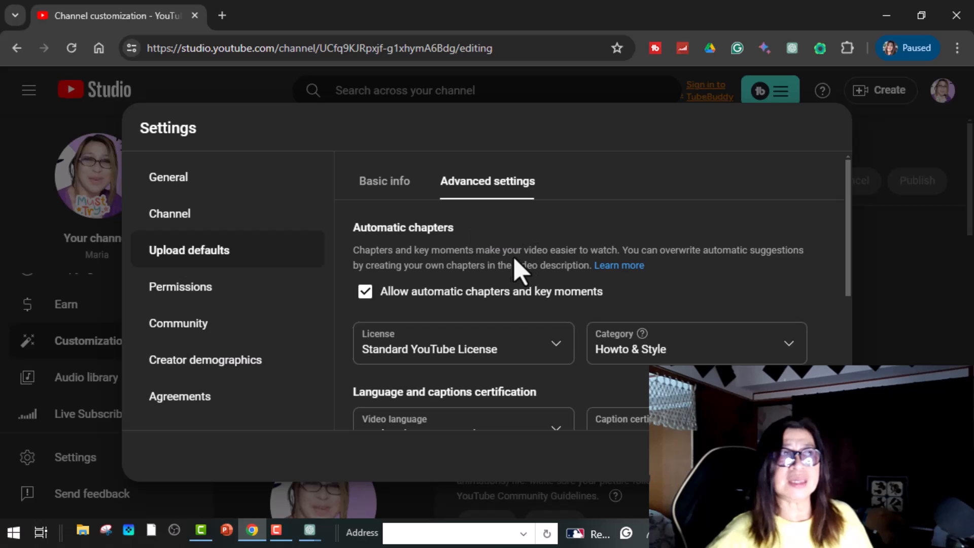
pyautogui.scroll(-3, 609, 325)
pyautogui.scroll(3, 616, 340)
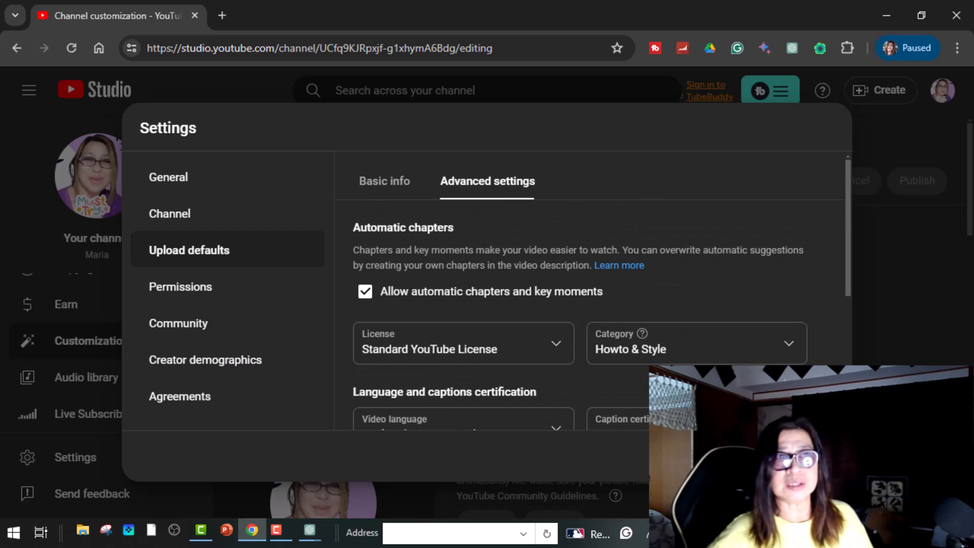
pyautogui.click(815, 456)
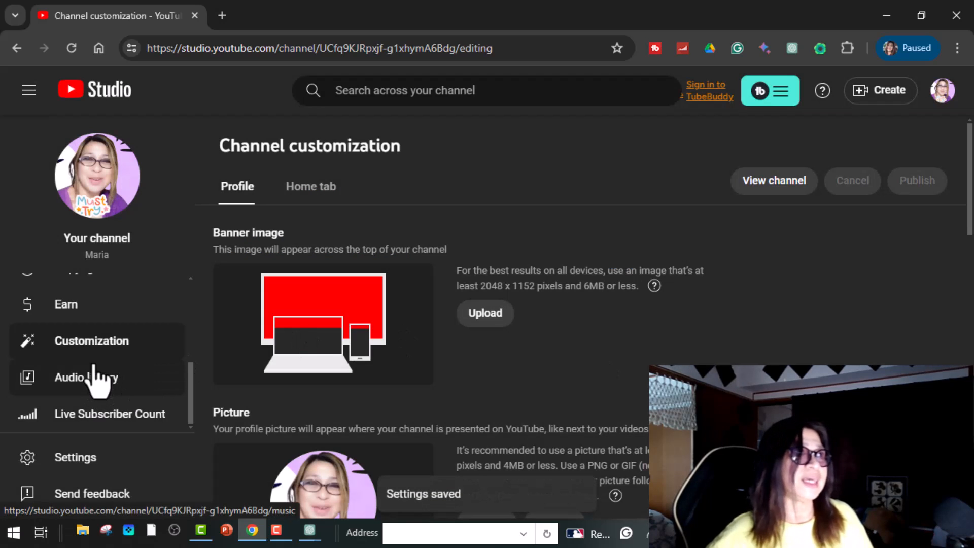
# Step: Scroll down the Profile tab to reach the channel Name field
pyautogui.scroll(2, 98, 380)
pyautogui.scroll(-2, 98, 383)
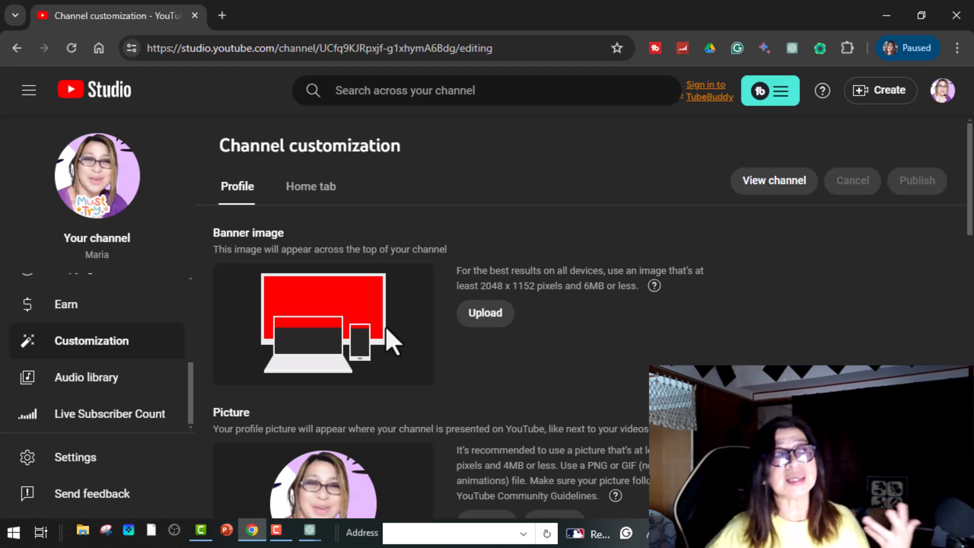
pyautogui.scroll(-5, 395, 343)
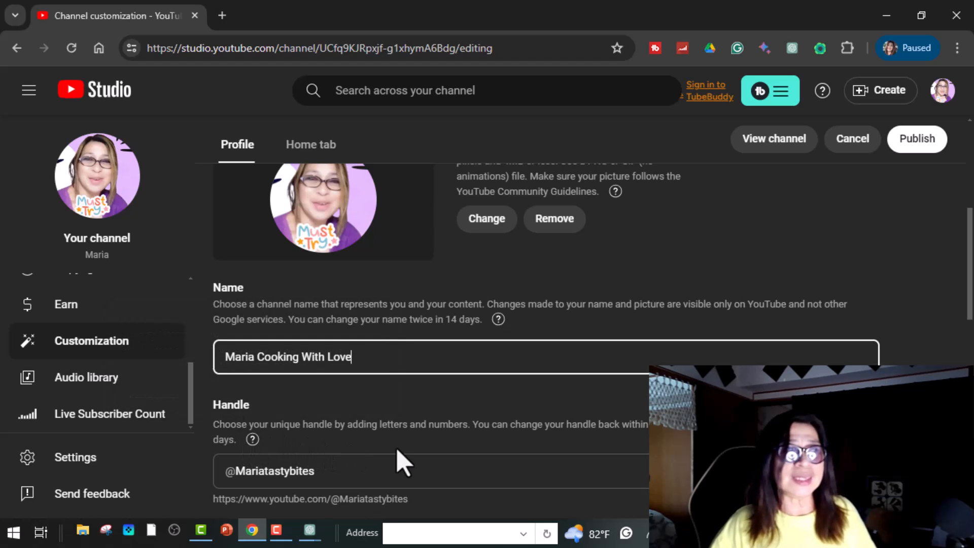
pyautogui.scroll(-2, 380, 454)
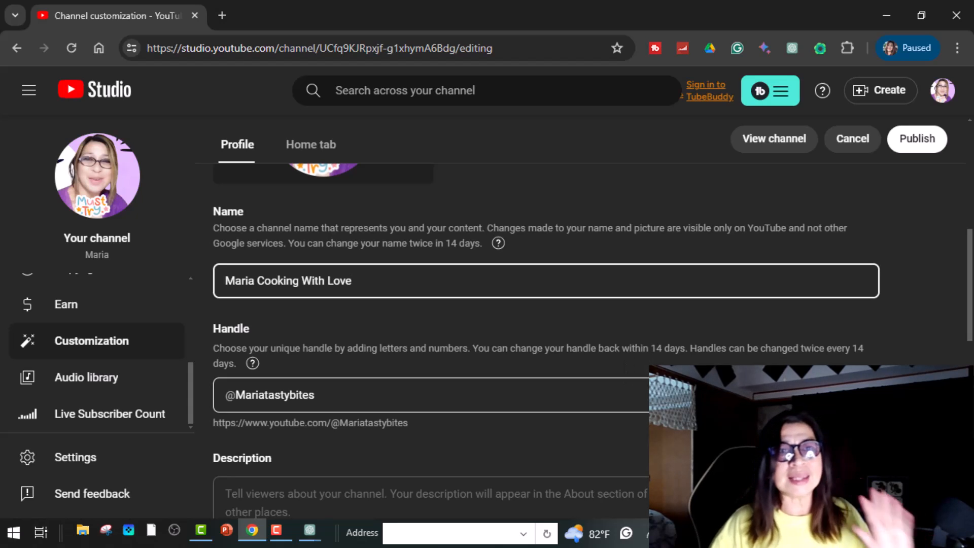
pyautogui.scroll(-3, 750, 330)
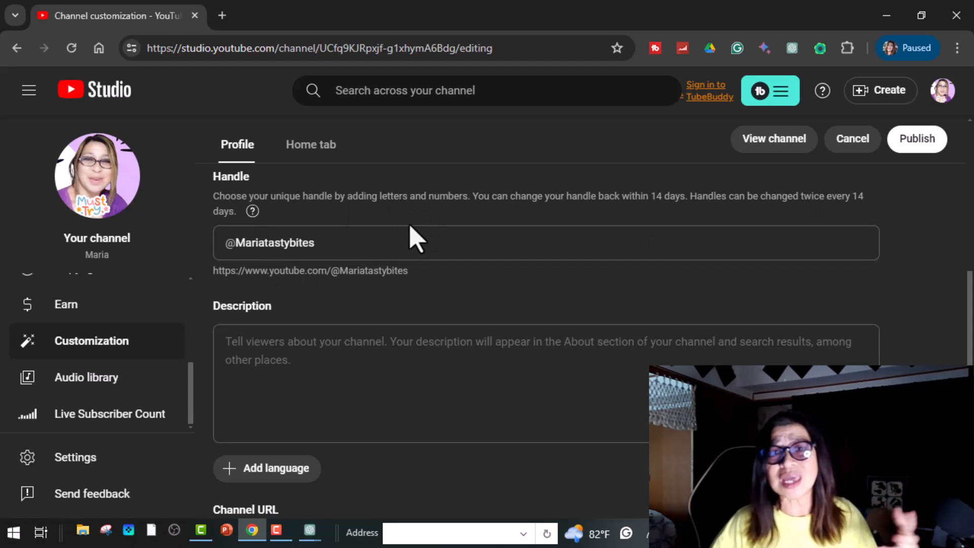
pyautogui.click(277, 249)
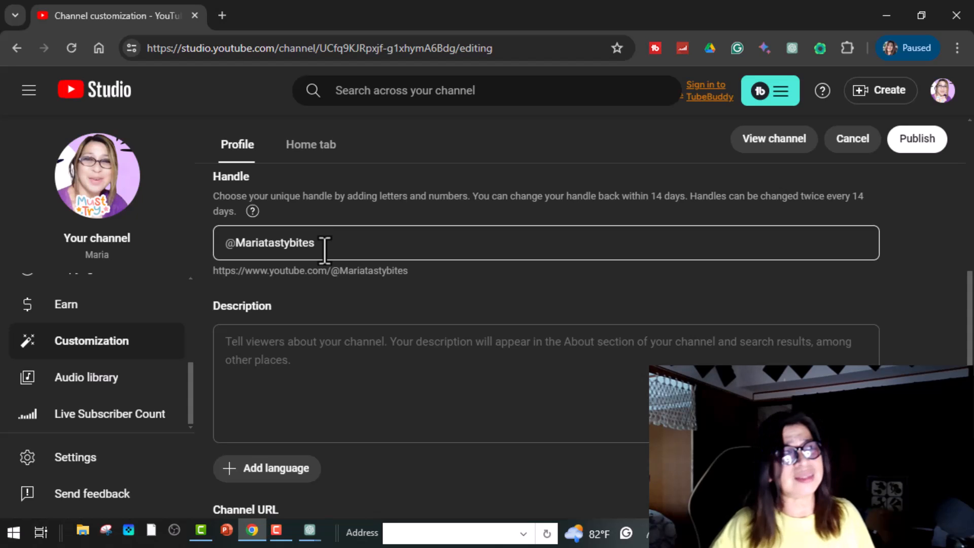
pyautogui.scroll(1, 325, 248)
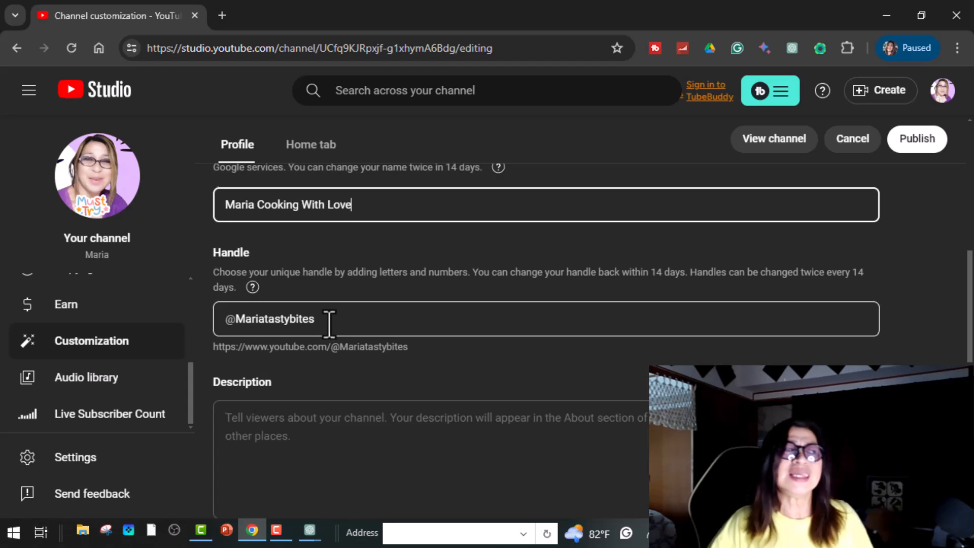
pyautogui.scroll(-1, 330, 324)
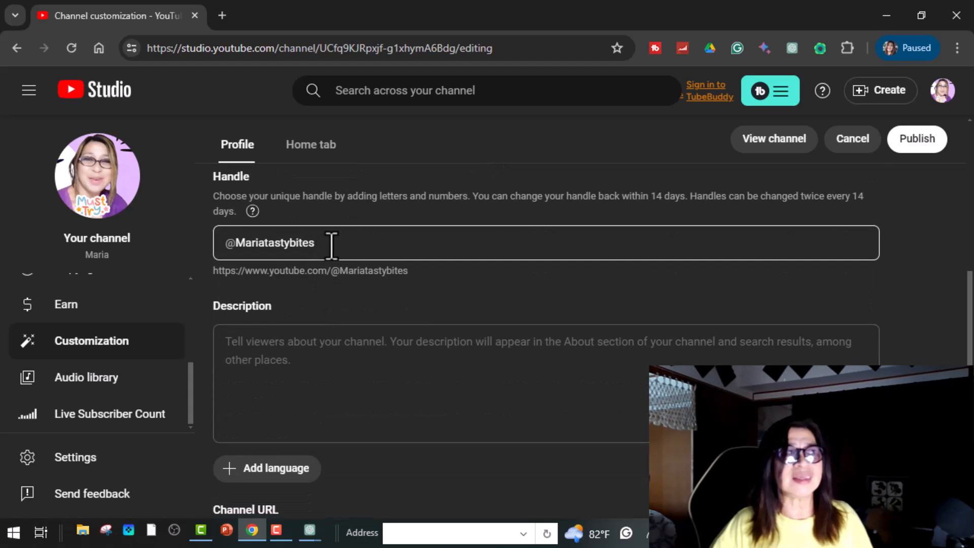
pyautogui.scroll(-1, 332, 246)
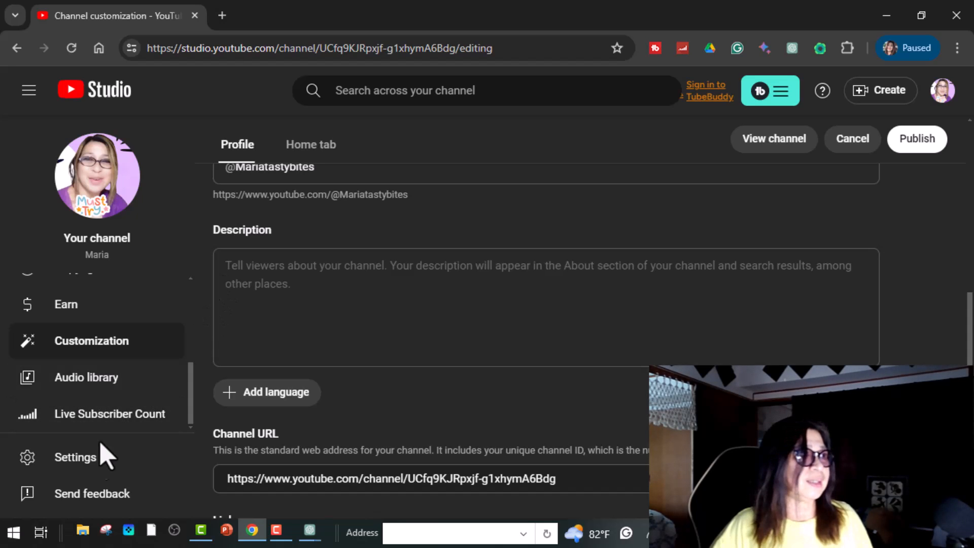
# Step: Copy the default upload Description text from Settings > Upload defaults
pyautogui.click(81, 461)
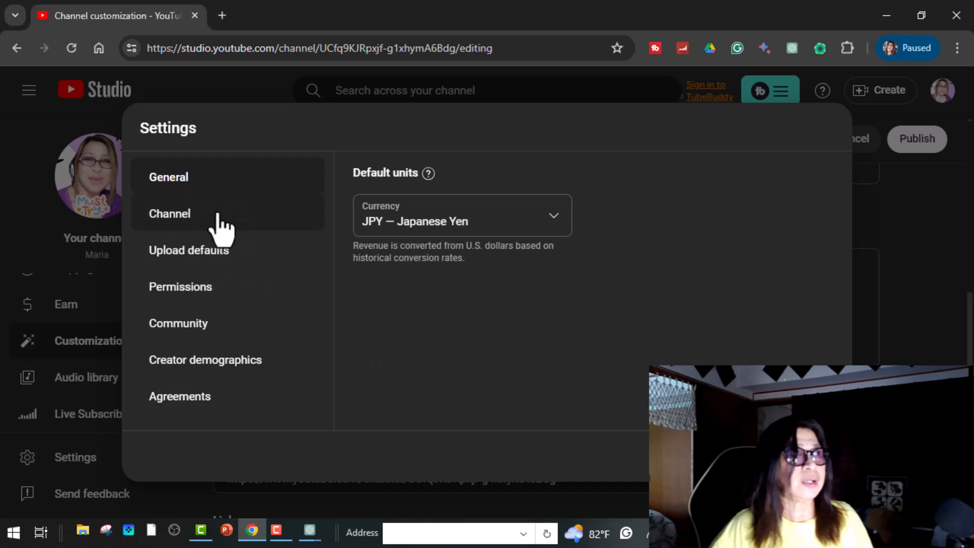
pyautogui.click(231, 253)
pyautogui.scroll(-5, 450, 291)
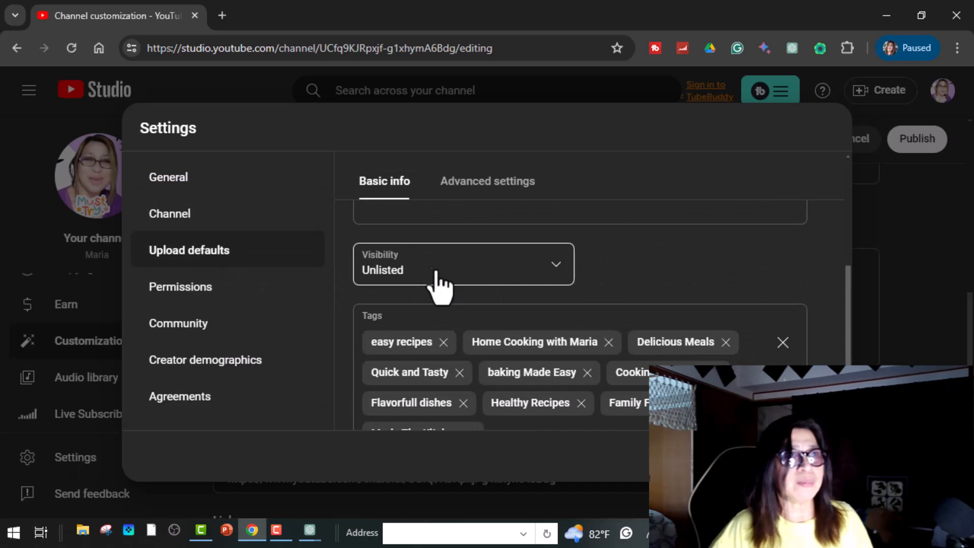
pyautogui.scroll(3, 428, 277)
pyautogui.moveTo(366, 276); pyautogui.dragTo(748, 344)
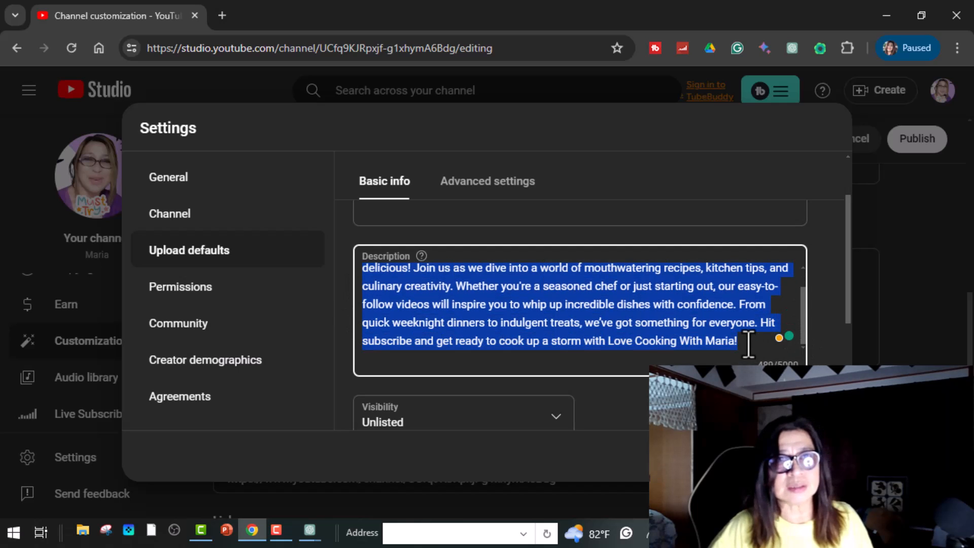
pyautogui.rightClick(660, 284)
pyautogui.click(328, 113)
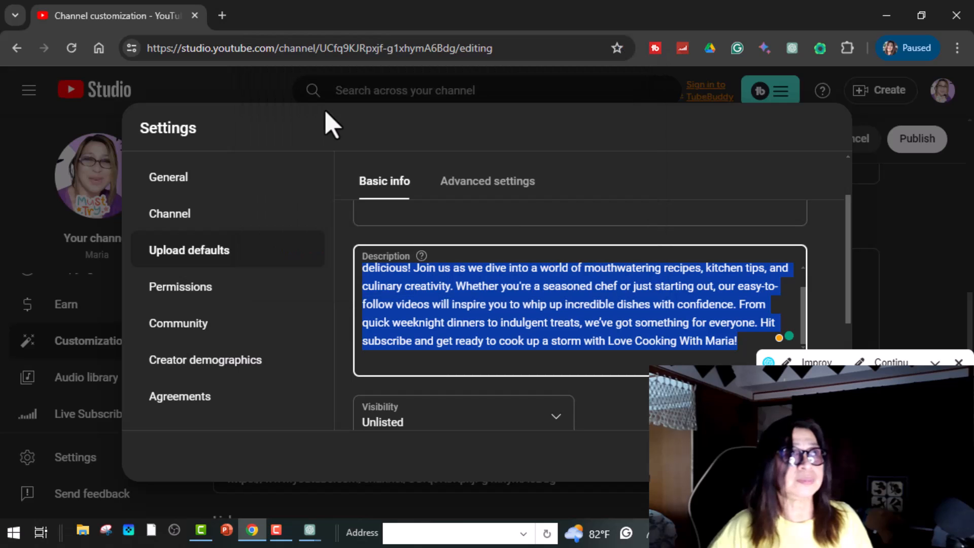
pyautogui.click(812, 456)
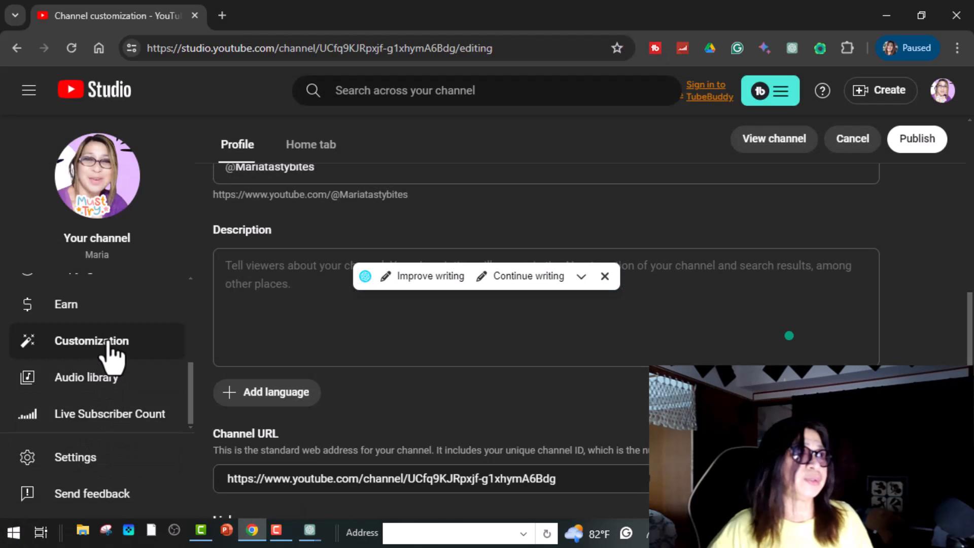
# Step: Paste the copied text into the empty Profile Description box
pyautogui.click(230, 265)
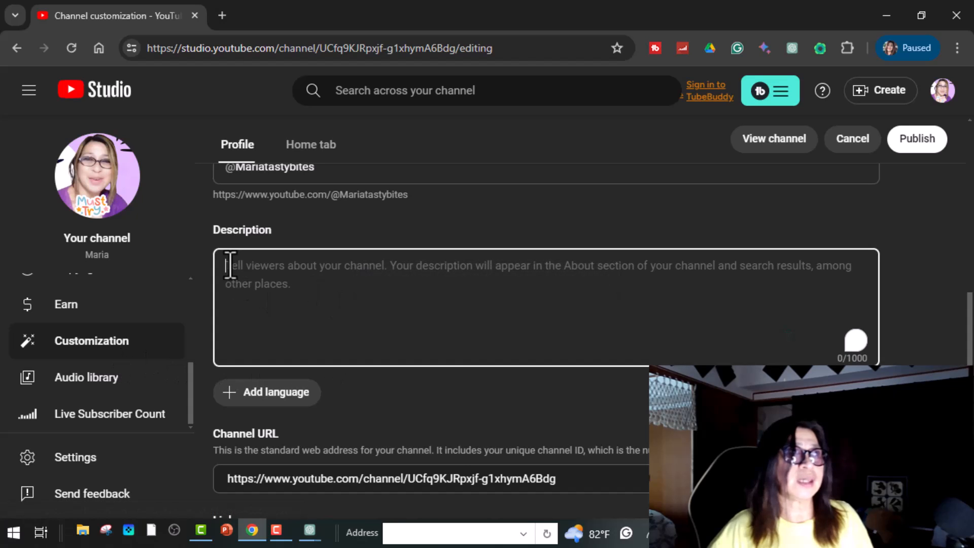
pyautogui.rightClick(230, 265)
pyautogui.click(299, 412)
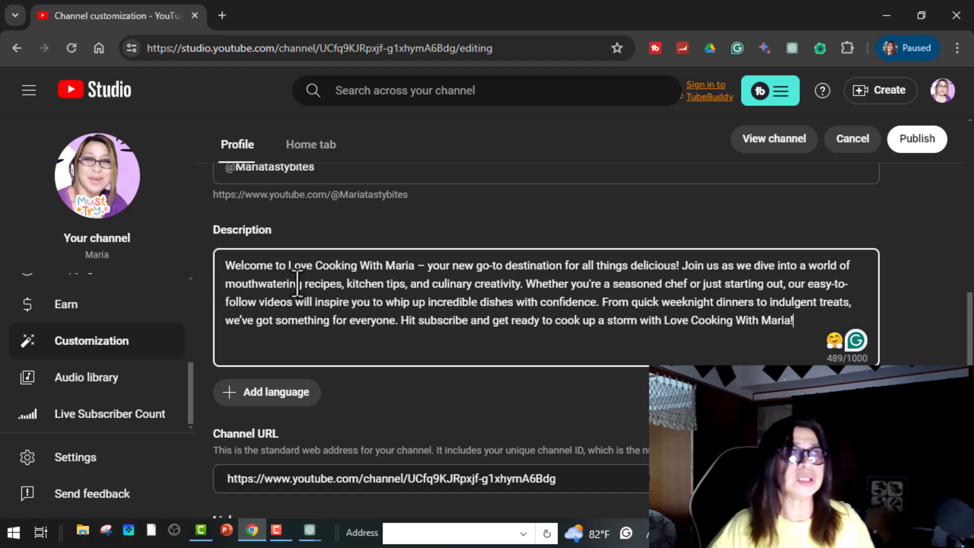
pyautogui.scroll(-3, 685, 304)
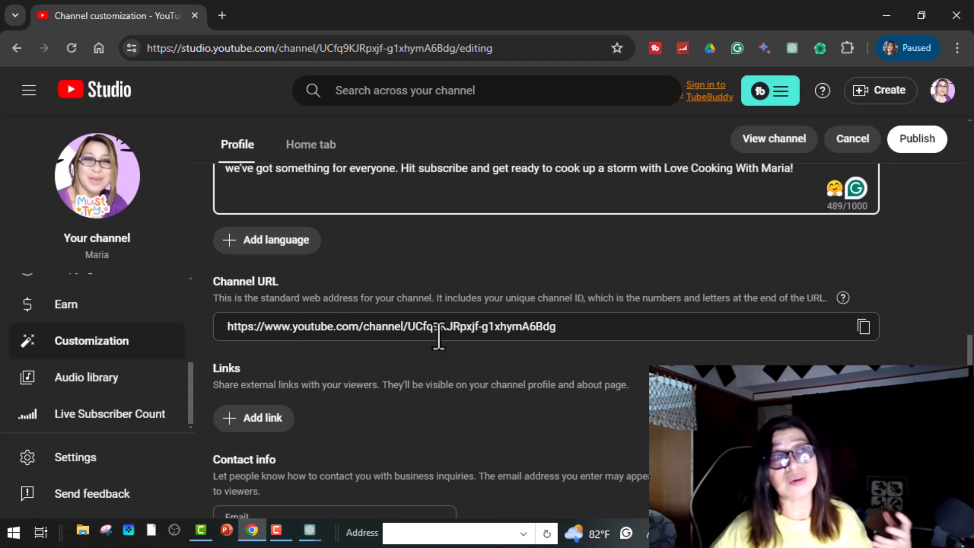
pyautogui.scroll(-3, 443, 350)
pyautogui.scroll(-1, 439, 337)
pyautogui.scroll(10, 430, 322)
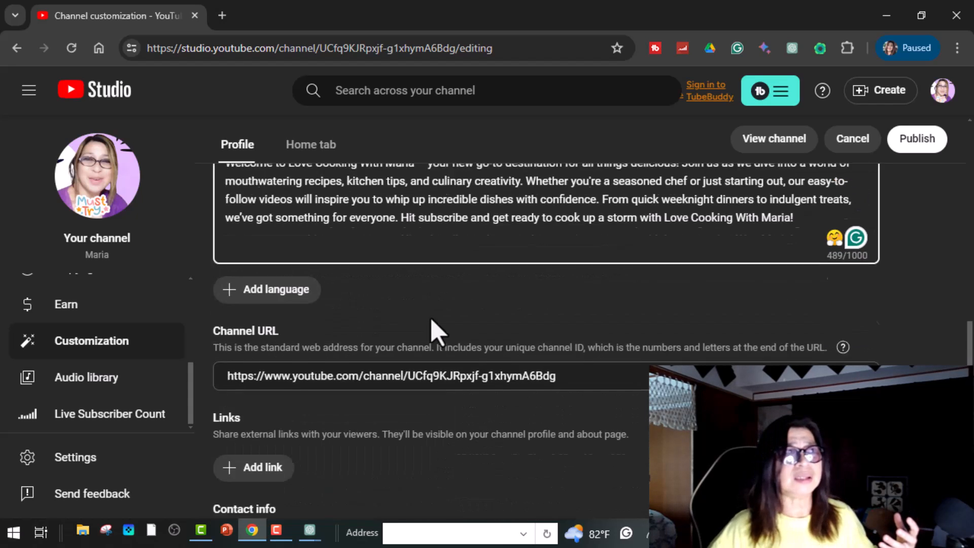
pyautogui.scroll(2, 420, 321)
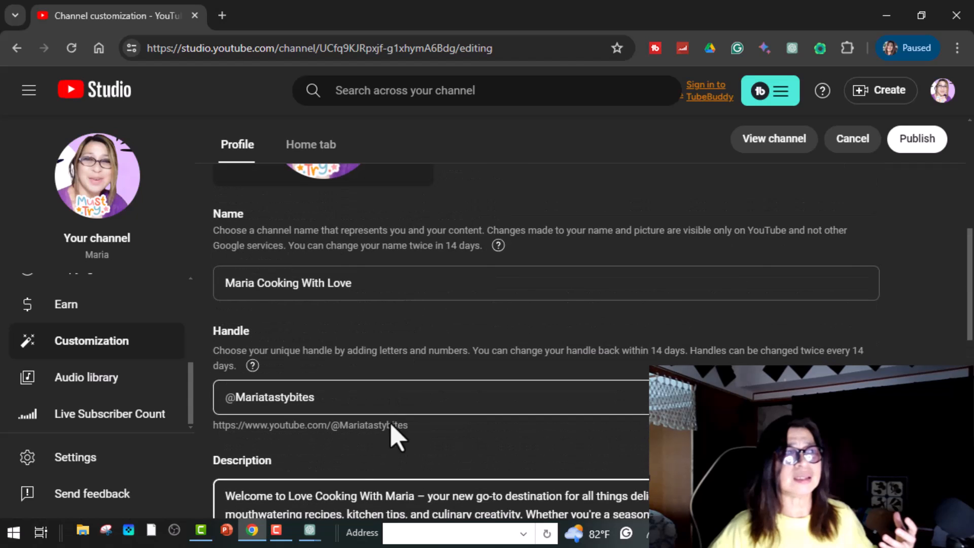
pyautogui.scroll(-2, 314, 446)
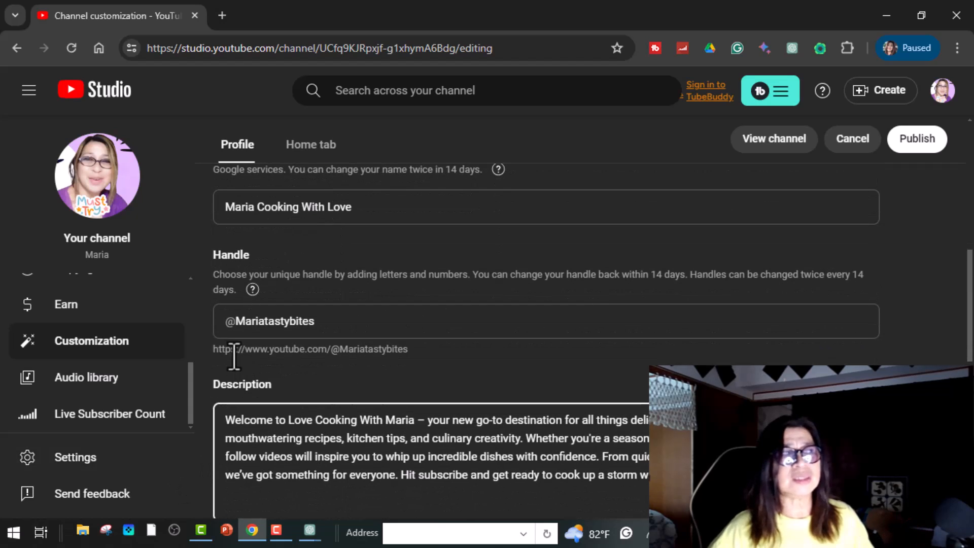
pyautogui.moveTo(214, 350); pyautogui.dragTo(415, 357)
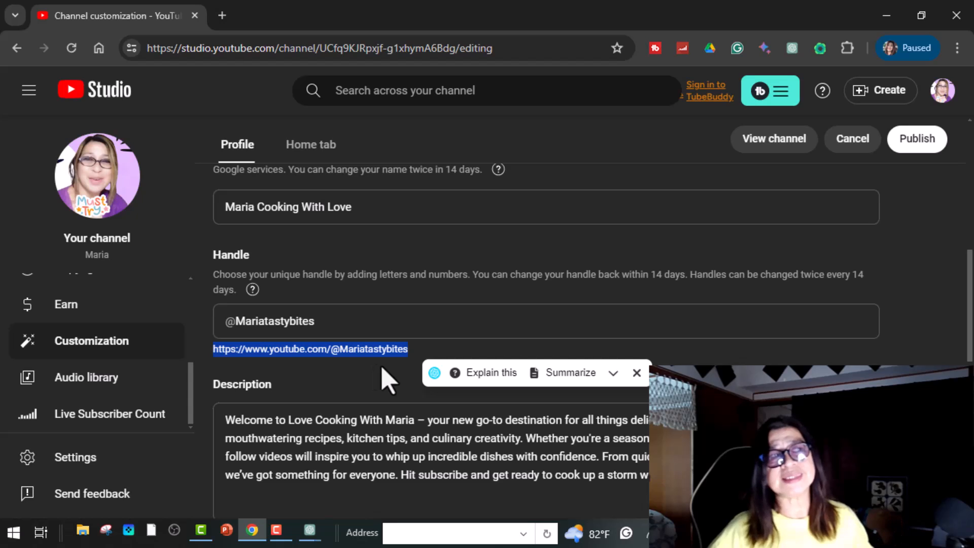
pyautogui.click(602, 325)
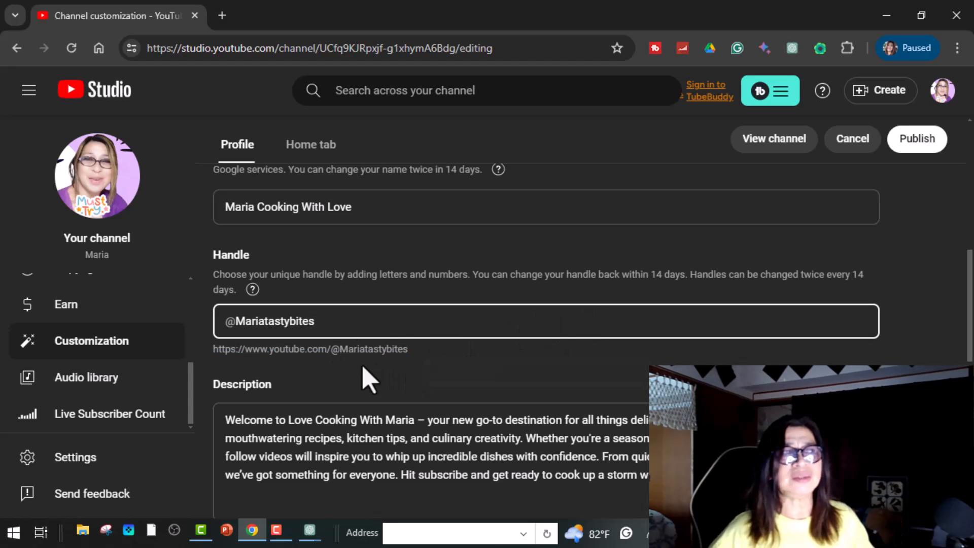
pyautogui.scroll(-3, 477, 350)
pyautogui.scroll(5, 412, 304)
pyautogui.scroll(-6, 482, 352)
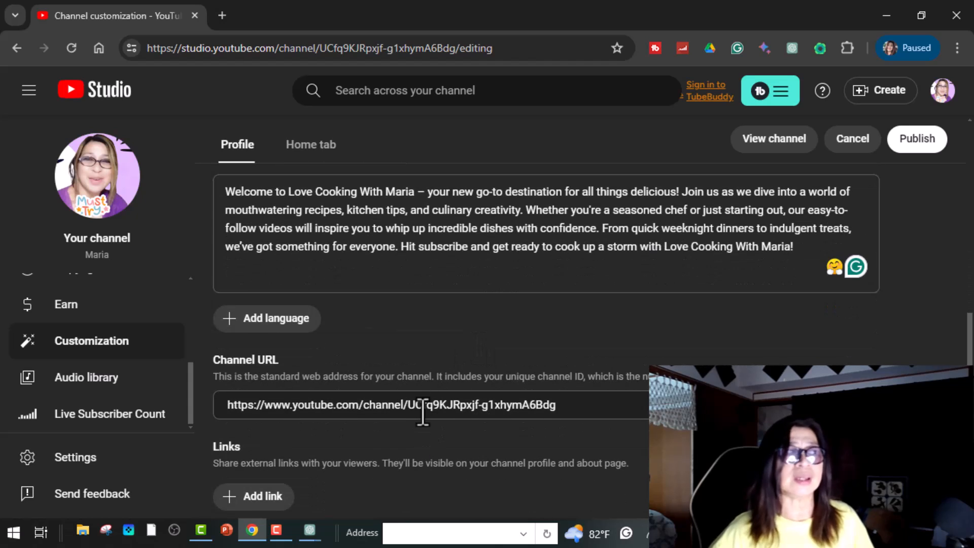
pyautogui.scroll(-2, 424, 413)
pyautogui.scroll(-2, 435, 417)
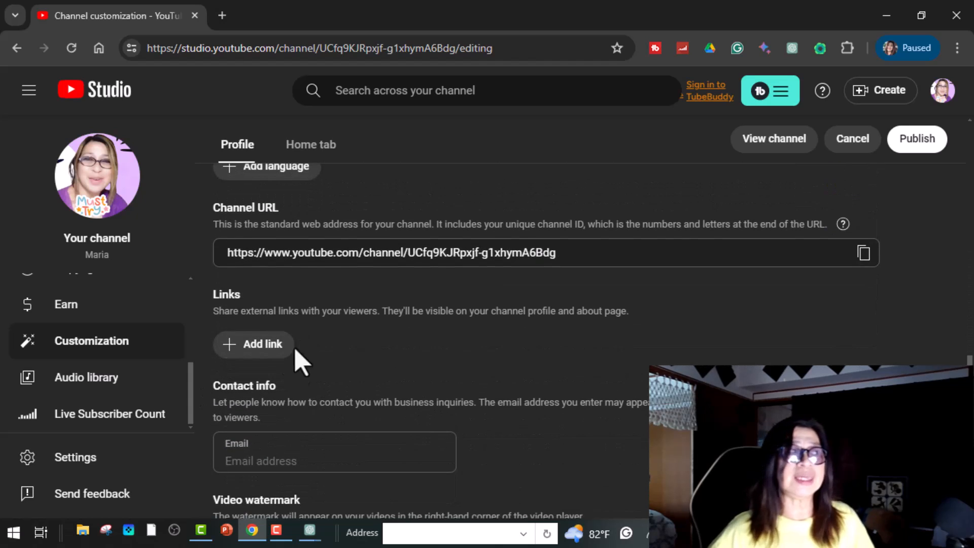
# Step: Add a link titled 'facebook' with the owner's Facebook profile URL pasted in
pyautogui.click(269, 345)
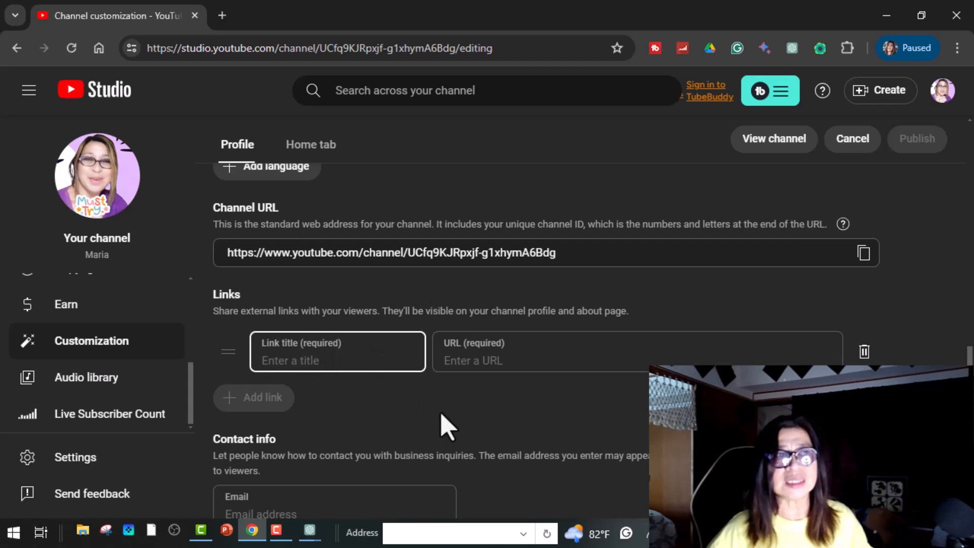
pyautogui.scroll(-3, 447, 425)
pyautogui.write('facebook')
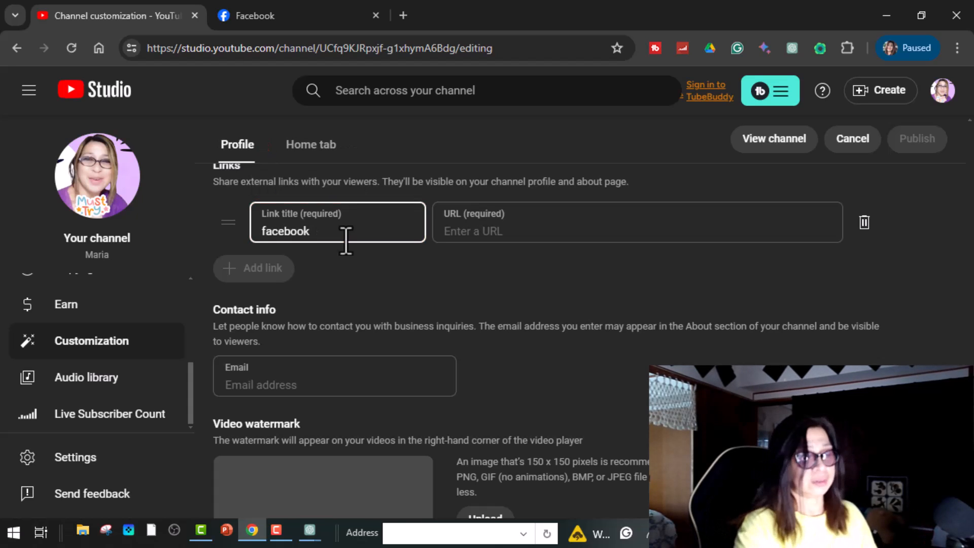
pyautogui.click(458, 230)
pyautogui.rightClick(462, 232)
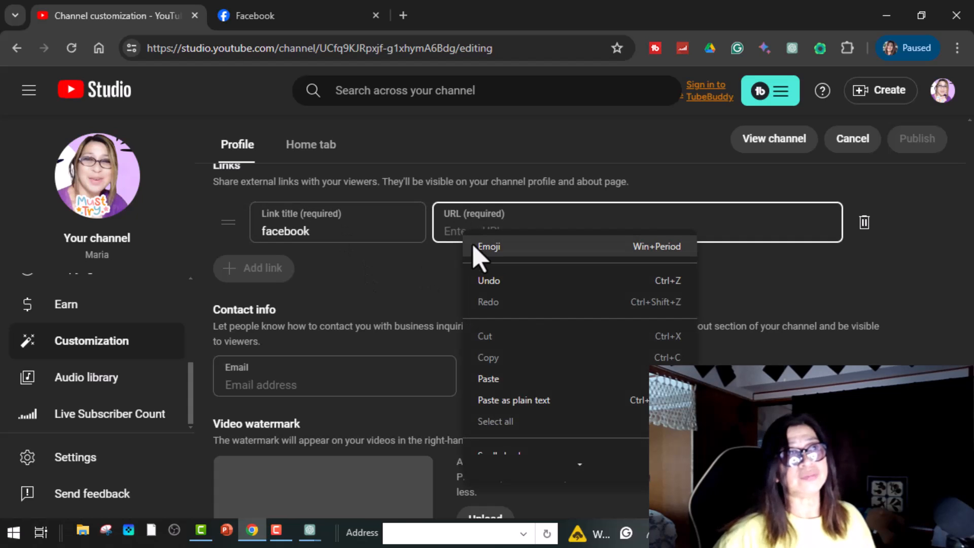
pyautogui.click(532, 380)
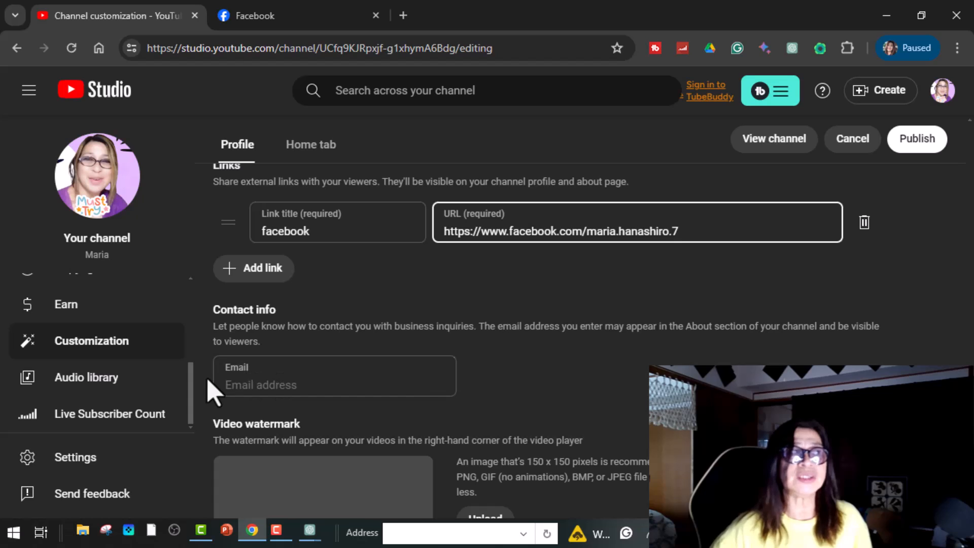
# Step: Paste the business contact email address into the Email field
pyautogui.click(273, 385)
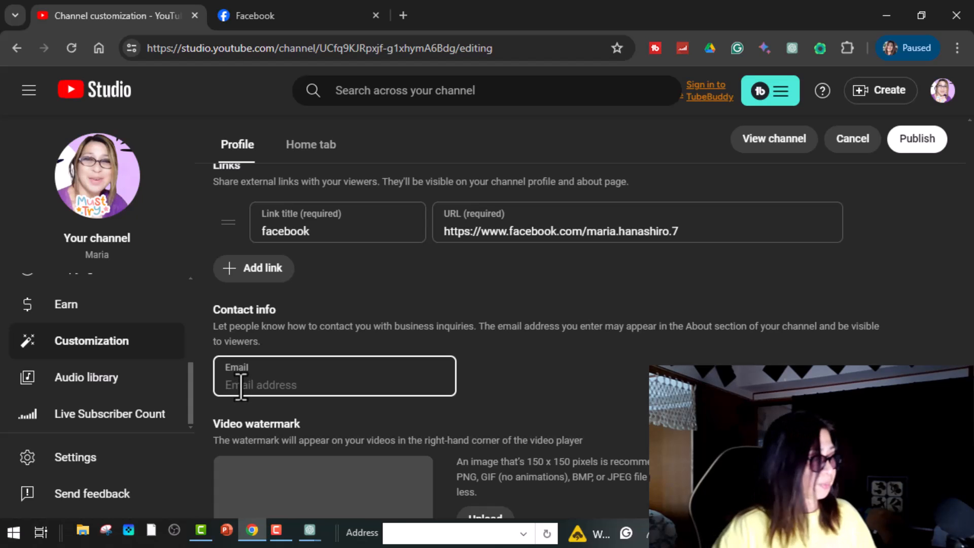
pyautogui.hotkey('ctrl', 'v')
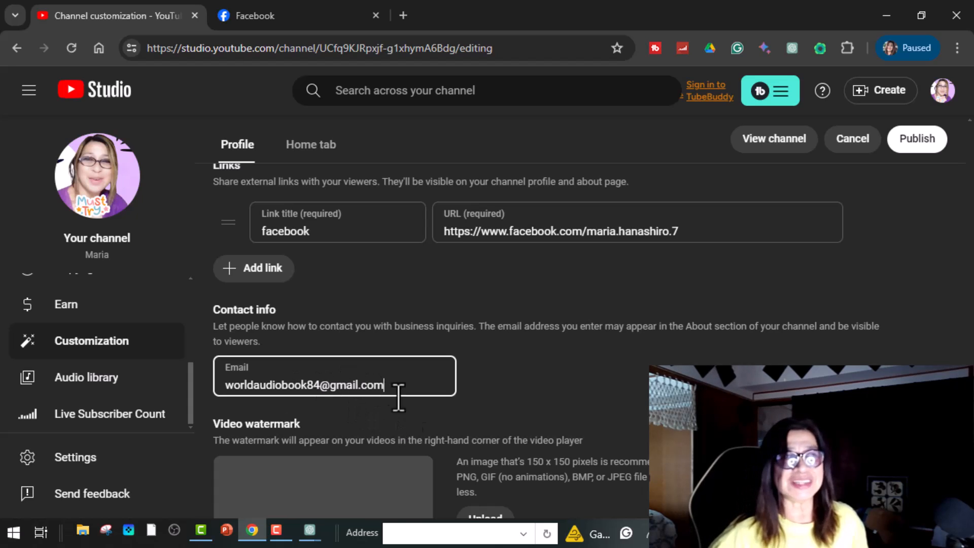
pyautogui.scroll(-2, 480, 375)
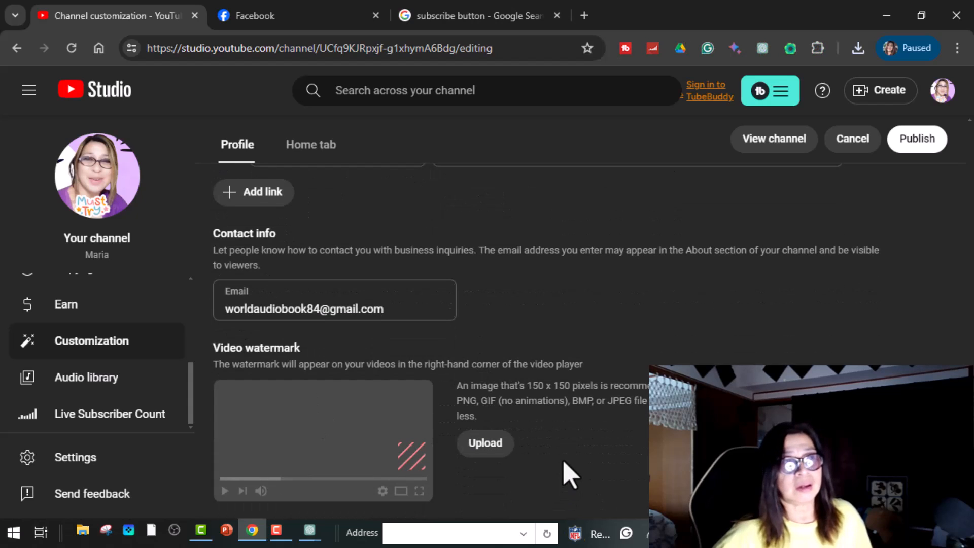
# Step: Upload images.jfif as the watermark with a custom start time, then publish the changes
pyautogui.click(481, 454)
pyautogui.click(170, 94)
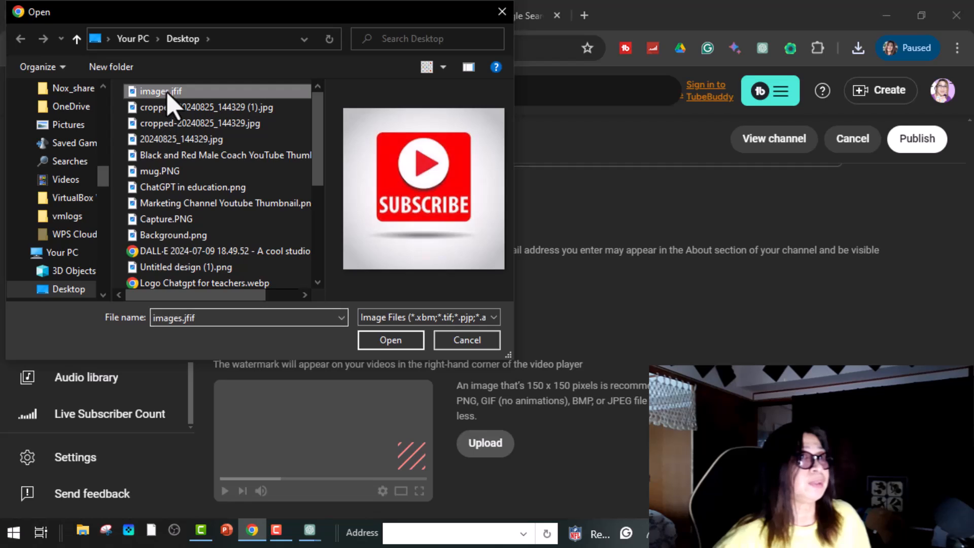
pyautogui.click(409, 341)
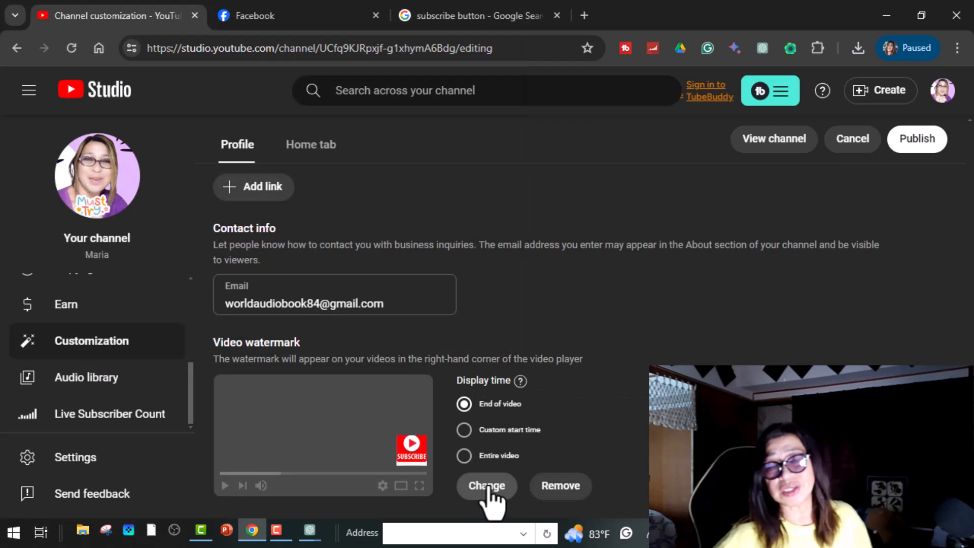
pyautogui.click(464, 430)
pyautogui.scroll(10, 538, 471)
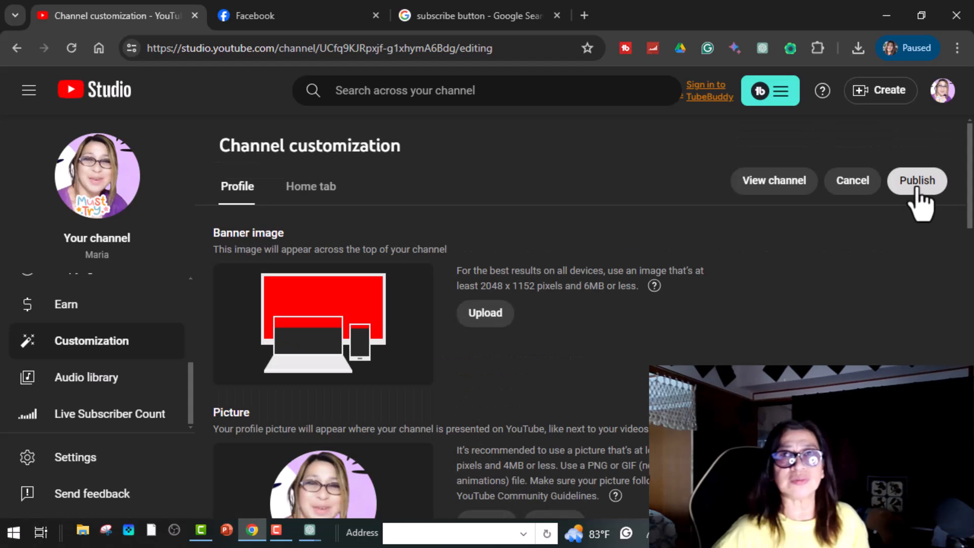
pyautogui.click(917, 181)
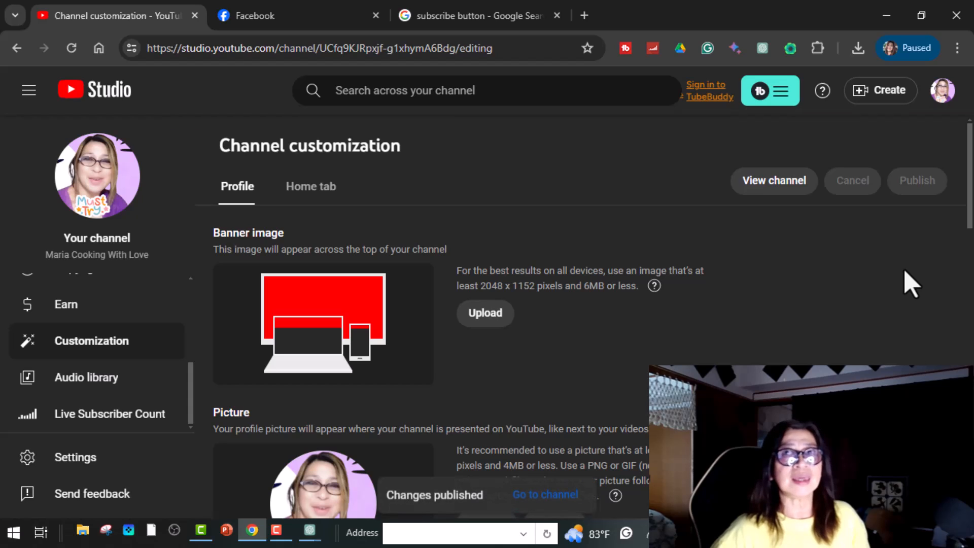
# Step: Open the Earn page and ask to be emailed when monetization requirements are met
pyautogui.click(71, 311)
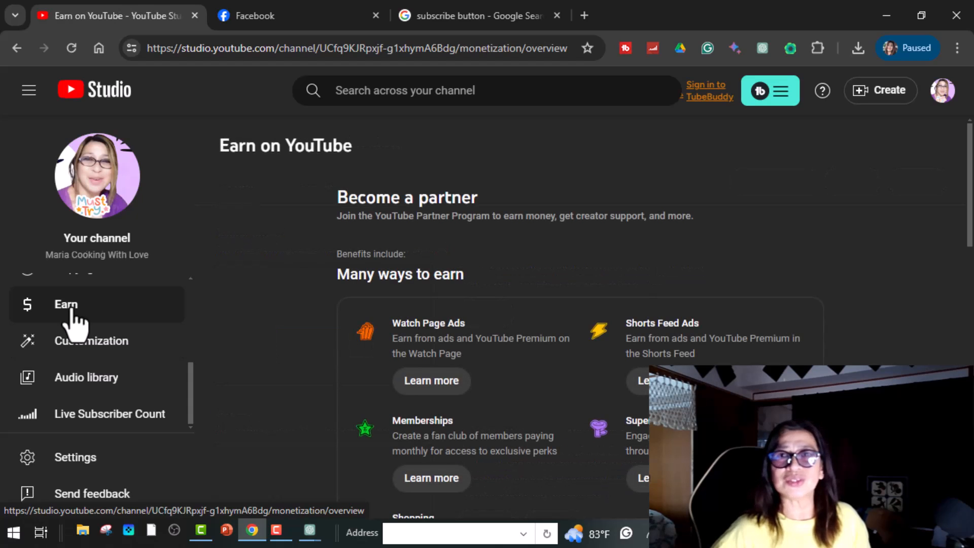
pyautogui.scroll(-5, 674, 348)
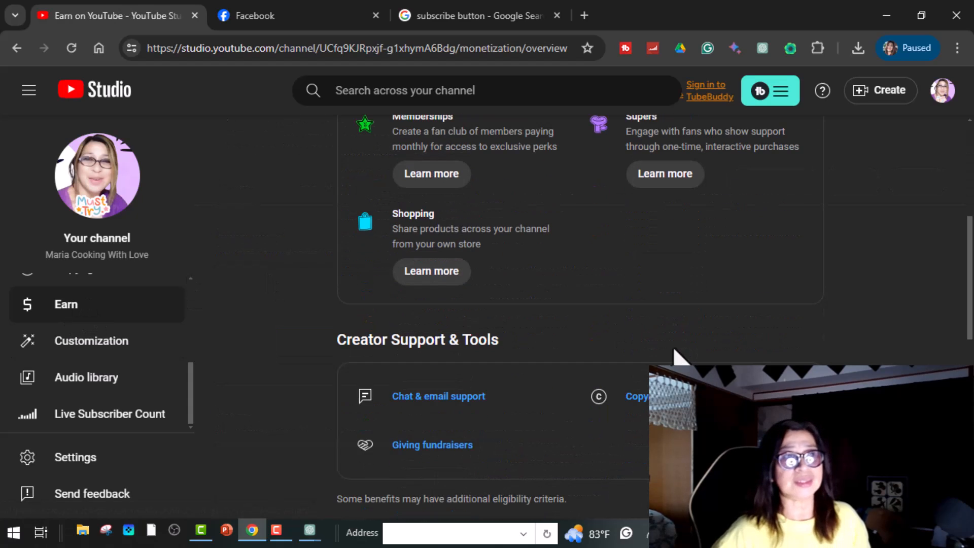
pyautogui.scroll(-5, 443, 314)
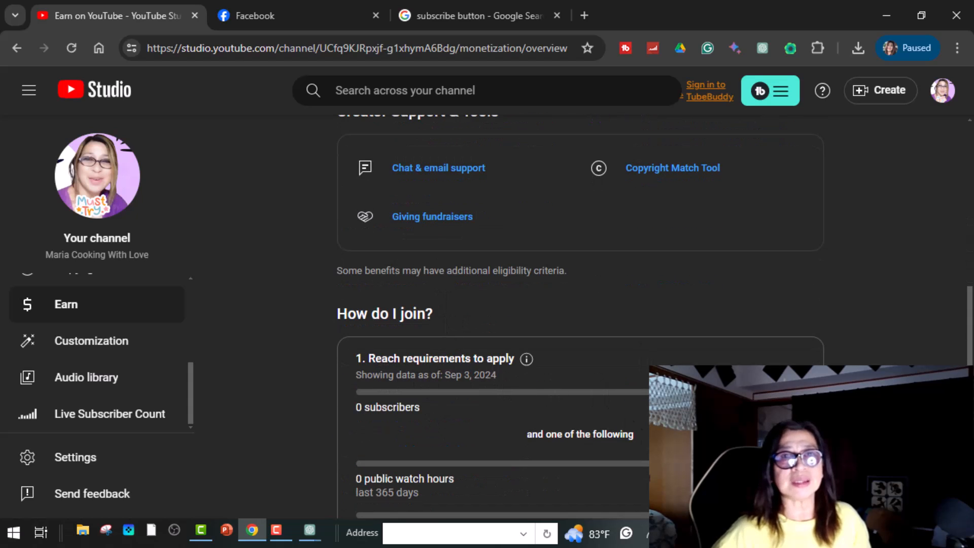
pyautogui.scroll(-3, 380, 423)
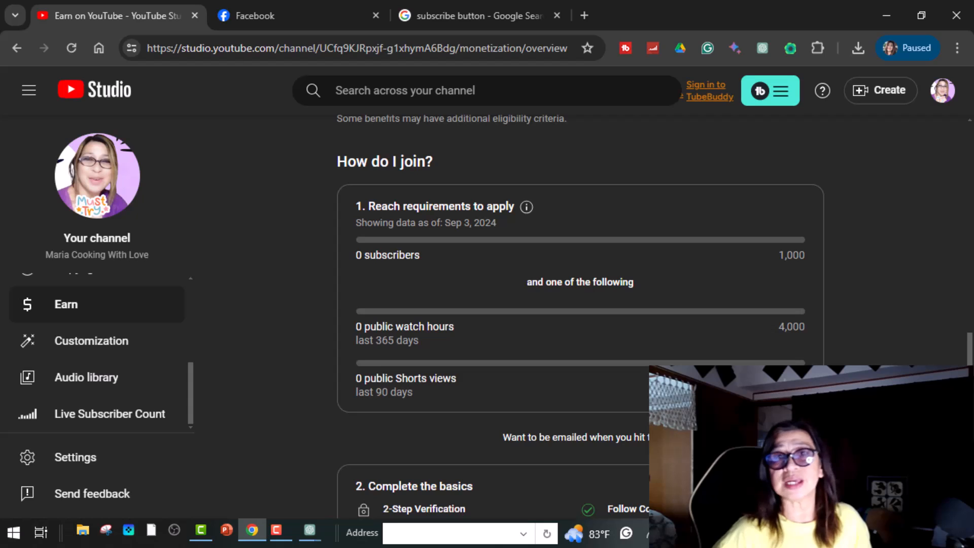
pyautogui.scroll(-3, 507, 284)
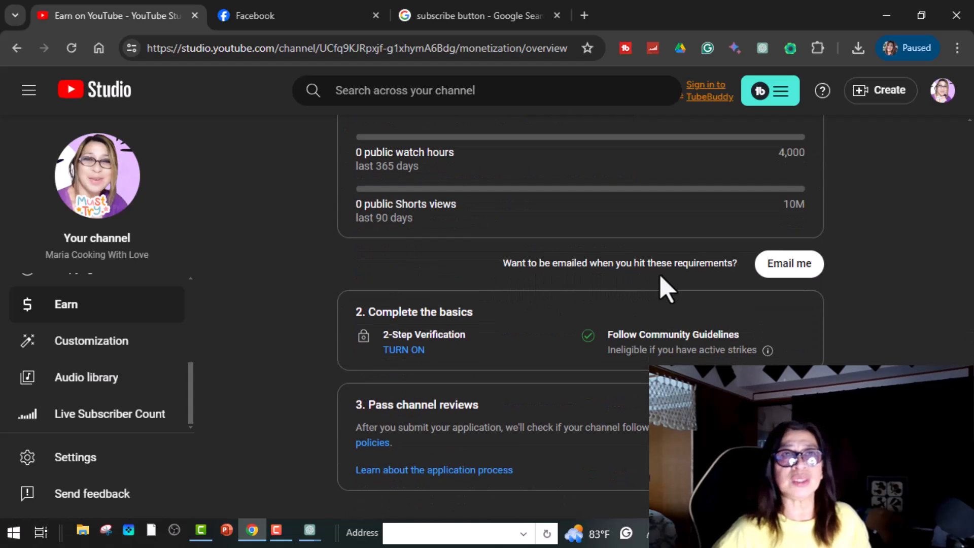
pyautogui.click(783, 273)
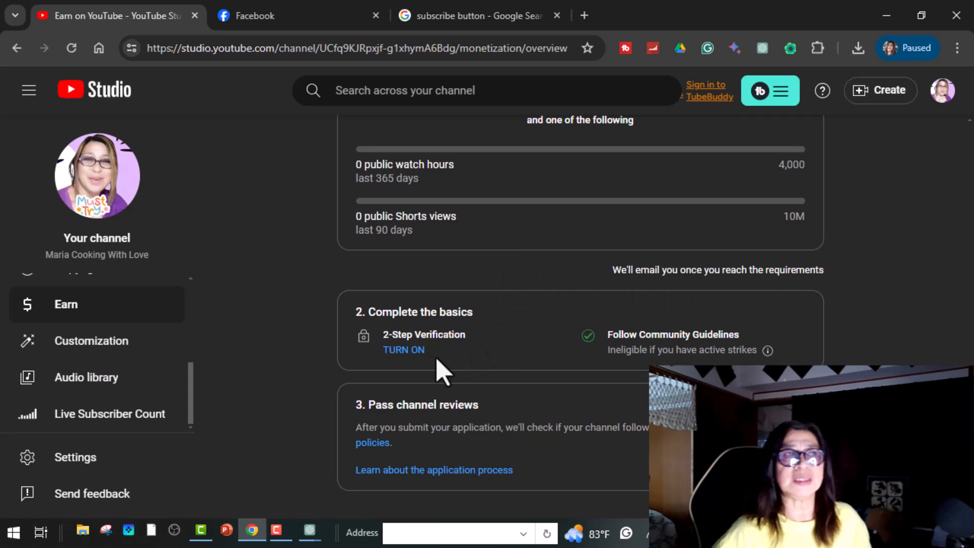
# Step: Check the Community Guidelines eligibility info, then start turning on 2-Step Verification
pyautogui.scroll(3, 511, 347)
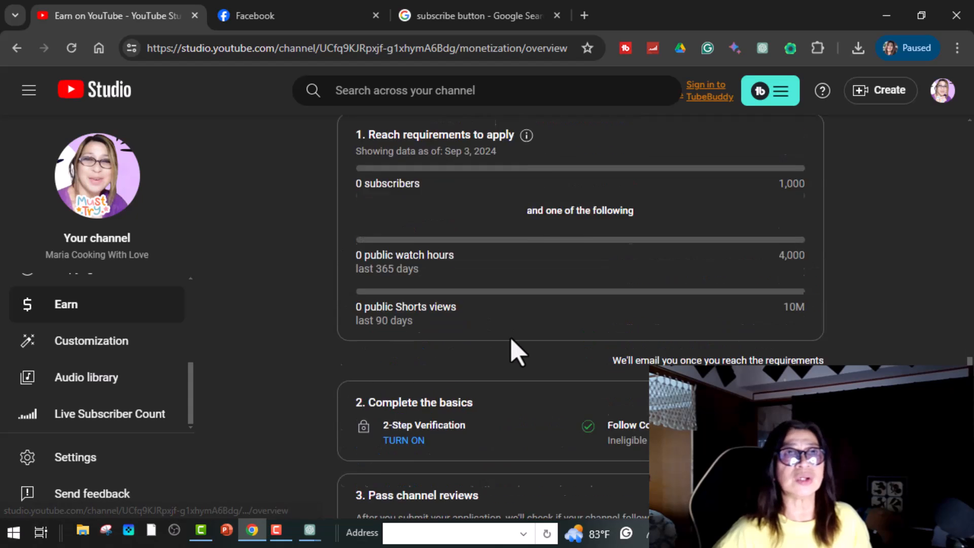
pyautogui.scroll(-3, 513, 349)
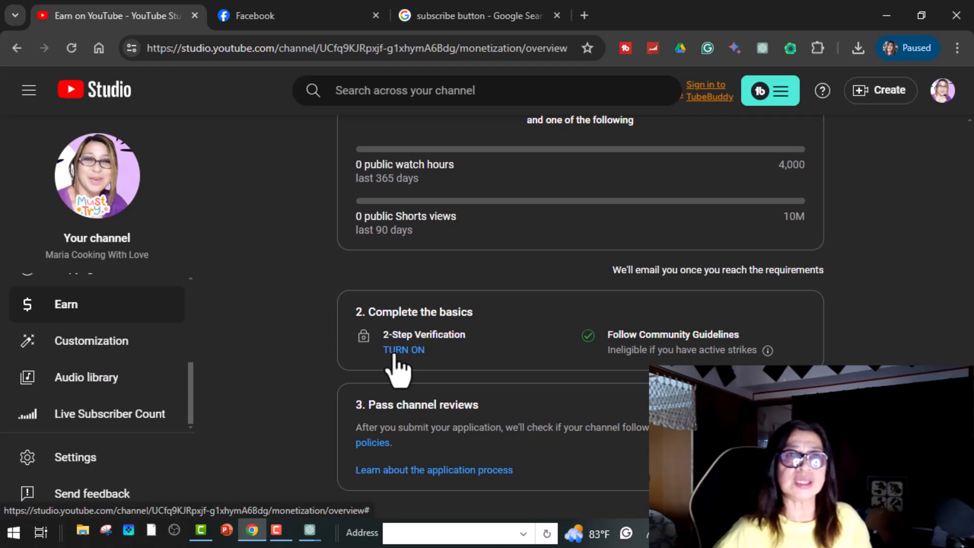
pyautogui.click(767, 349)
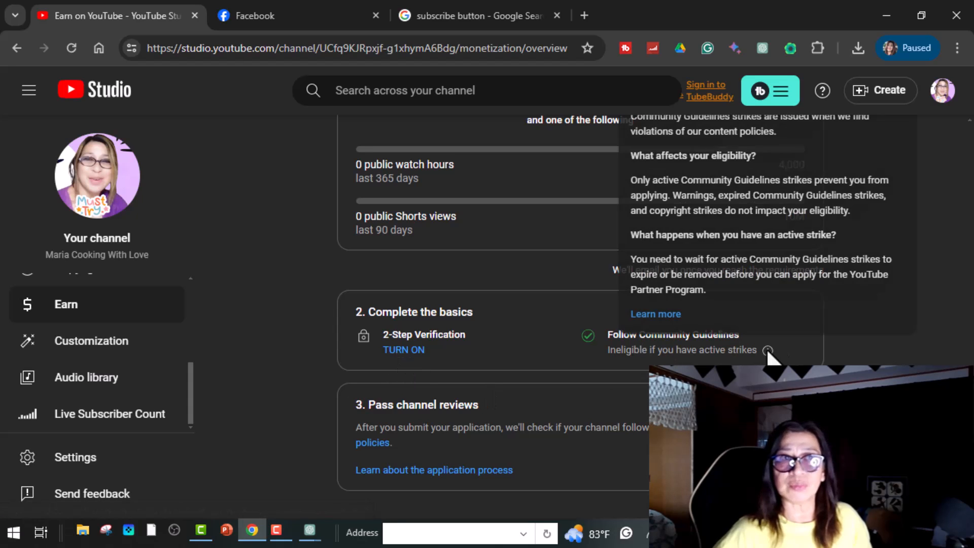
pyautogui.moveTo(766, 351)
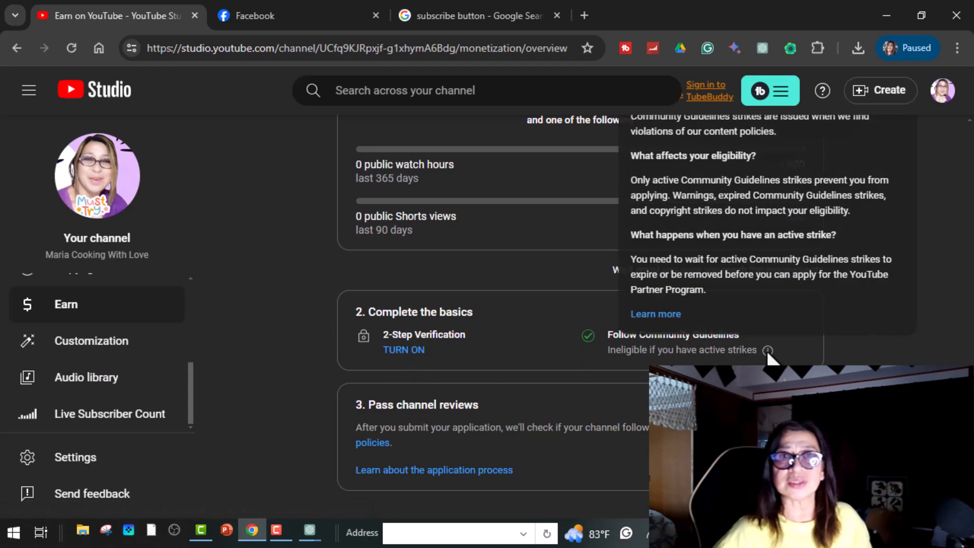
pyautogui.click(415, 350)
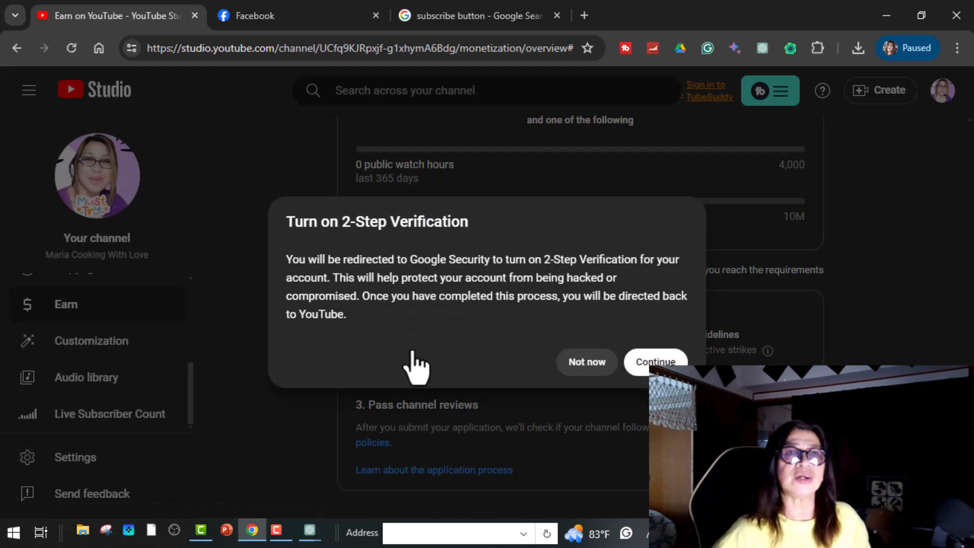
# Step: Continue to Google Security, turn on 2-Step Verification, and choose the phone number's country
pyautogui.click(658, 361)
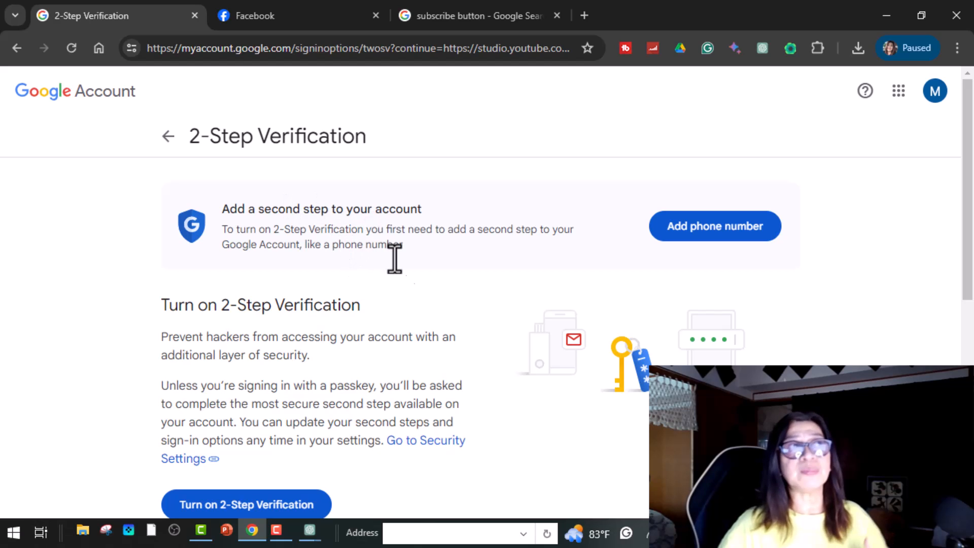
pyautogui.scroll(-3, 355, 355)
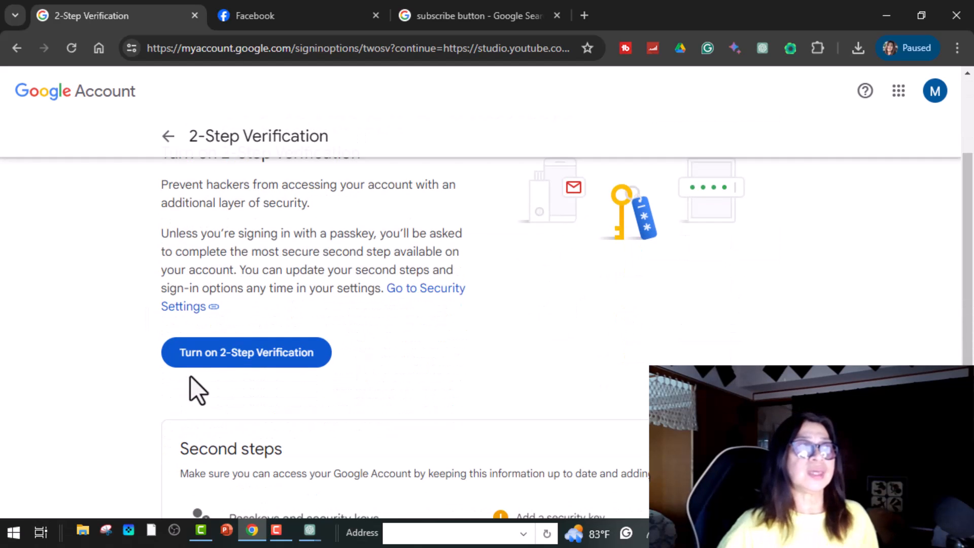
pyautogui.click(228, 361)
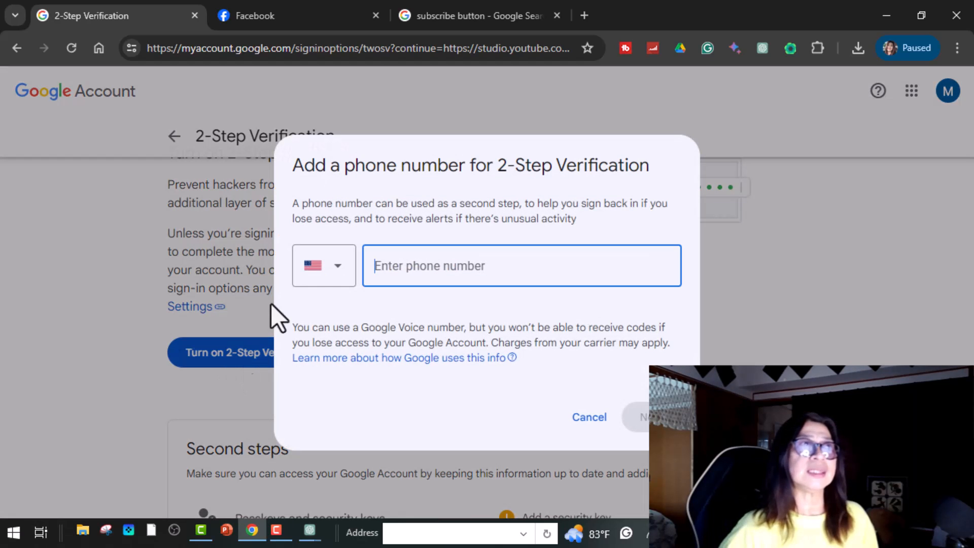
pyautogui.click(335, 269)
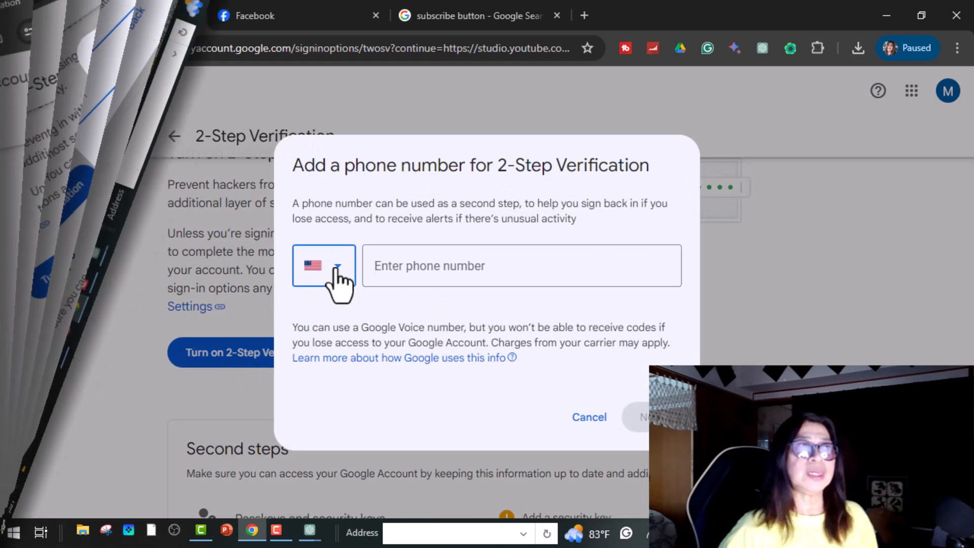